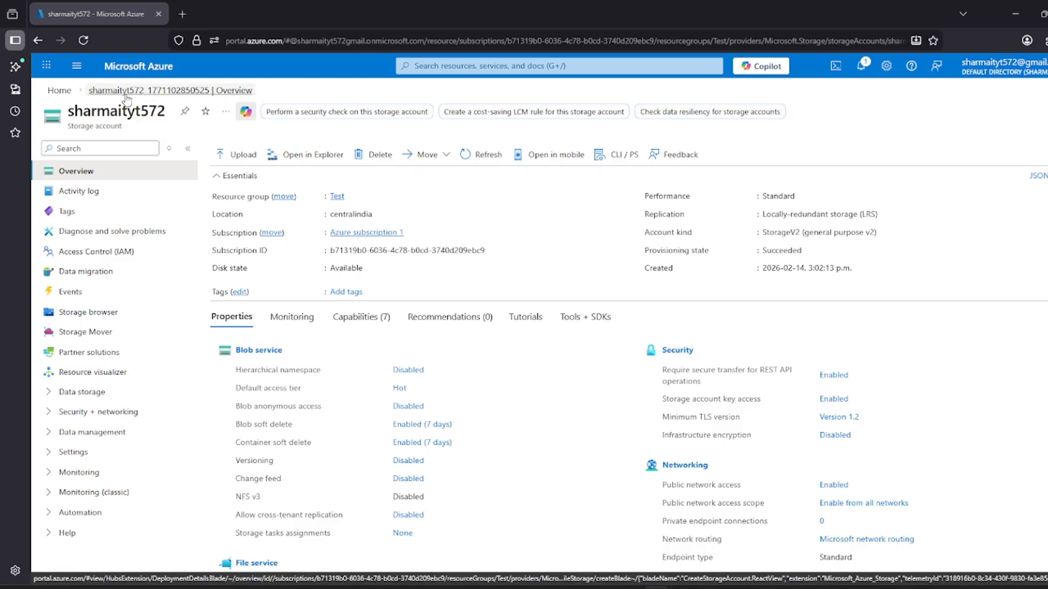
Return from the storage account overview to the Azure Home page via the breadcrumb
{"action": "left_click", "coordinate": [60, 91]}
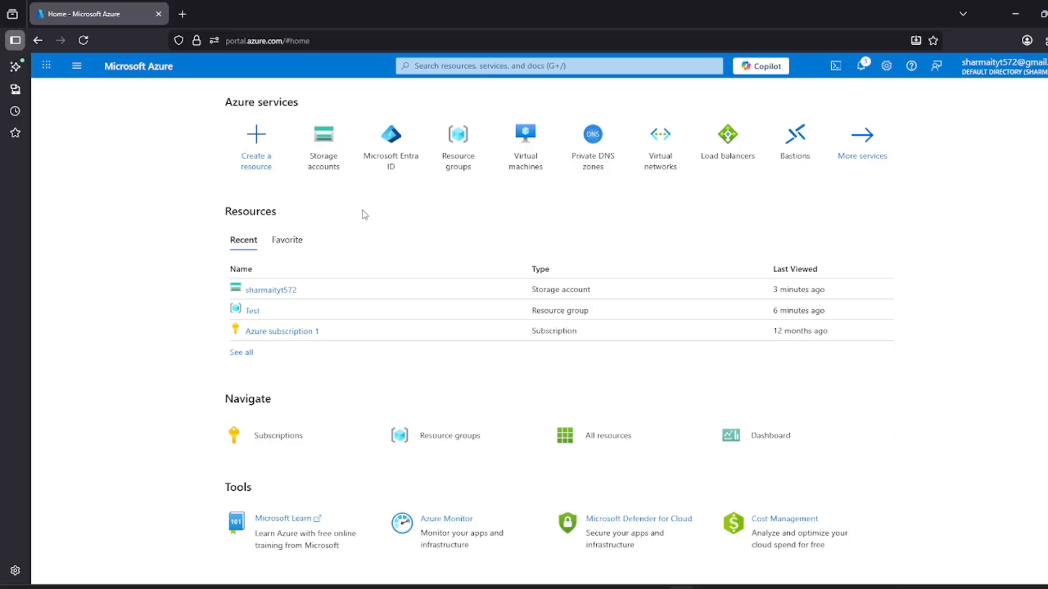
Open the storage account from Storage accounts and show its Containers list
{"action": "left_click", "coordinate": [333, 165]}
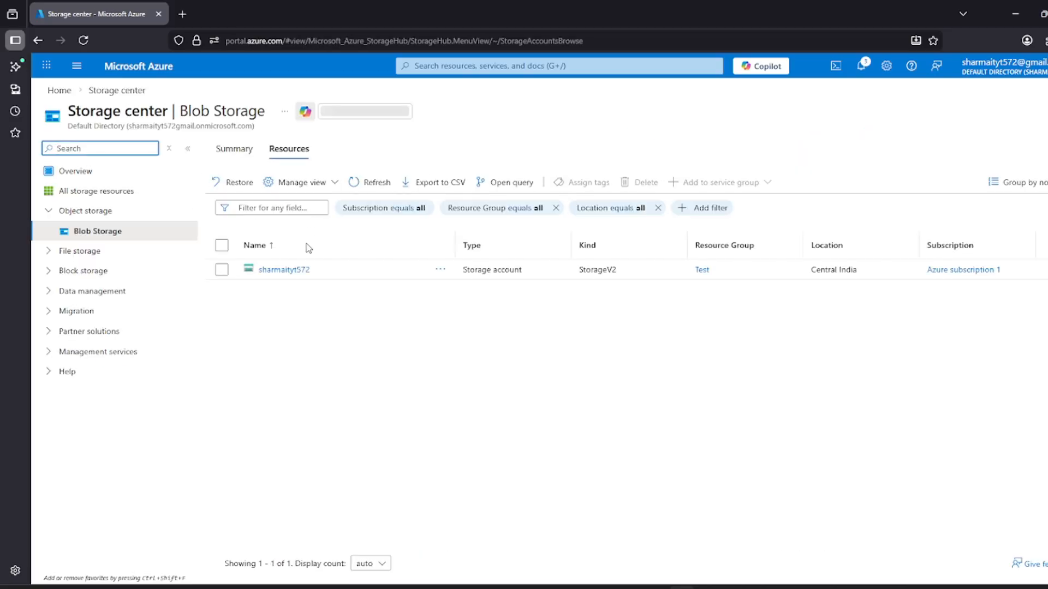
{"action": "left_click_drag", "start_coordinate": [317, 273], "coordinate": [260, 274]}
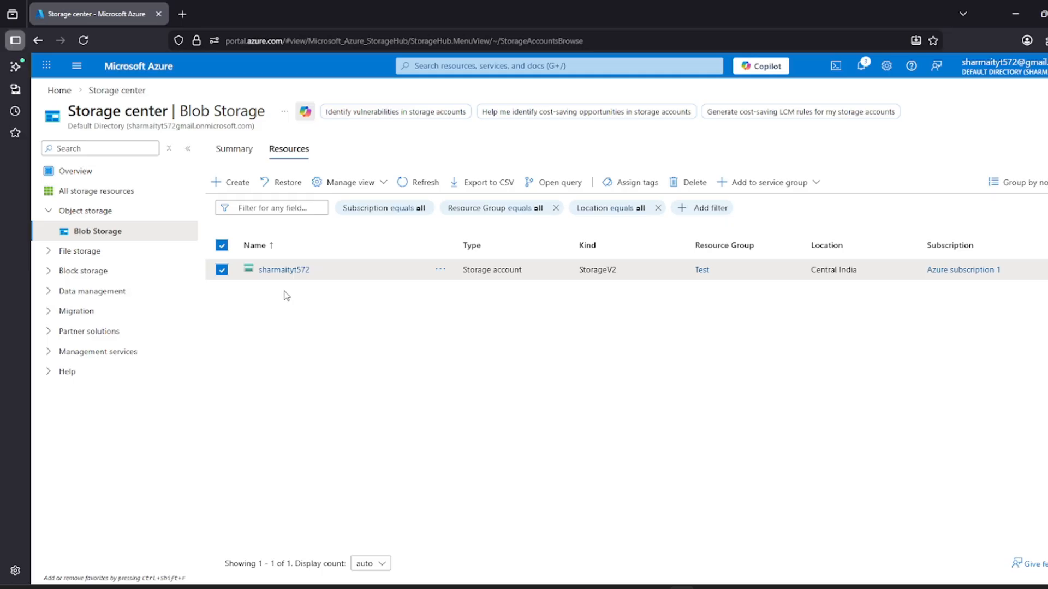
{"action": "left_click", "coordinate": [284, 271]}
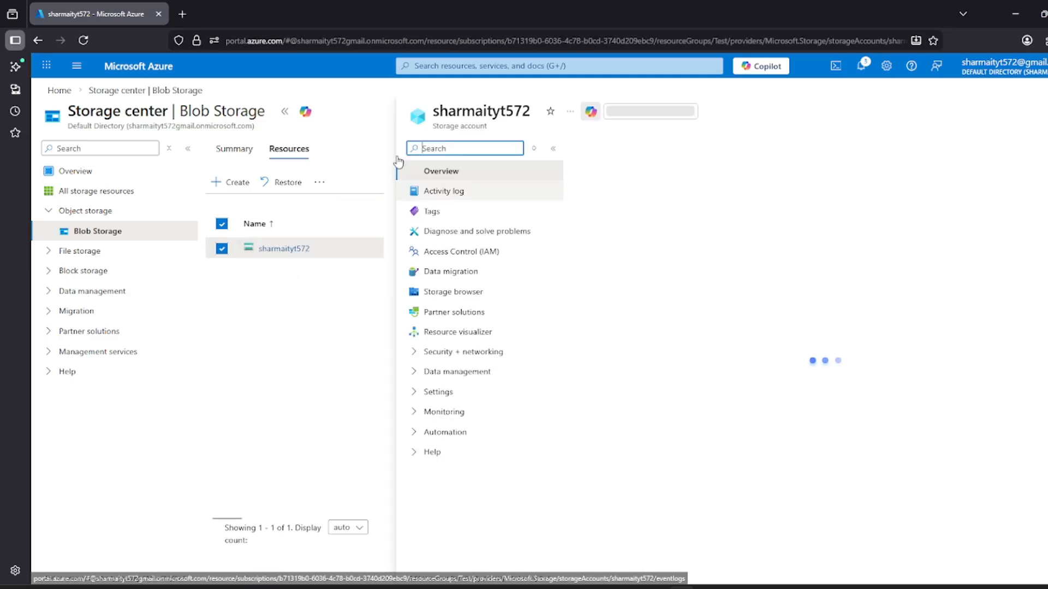
{"action": "left_click", "coordinate": [284, 111]}
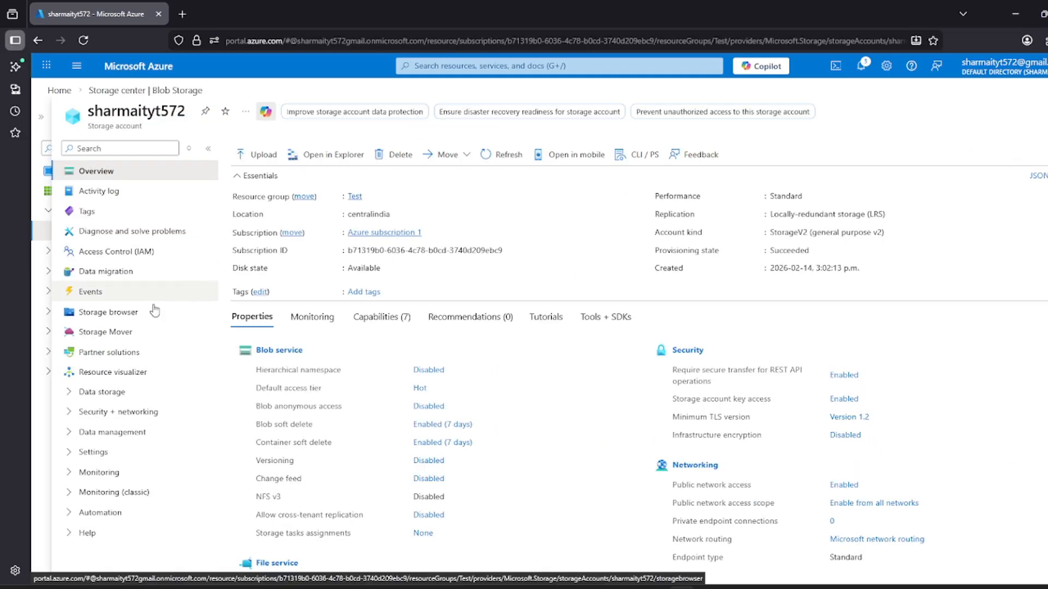
{"action": "left_click", "coordinate": [68, 394]}
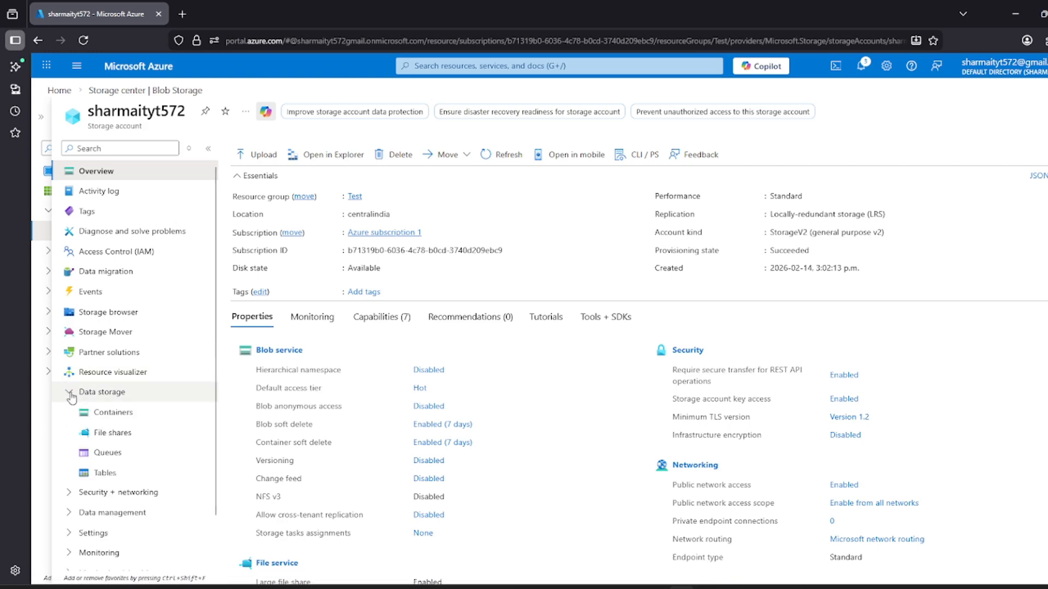
{"action": "left_click", "coordinate": [114, 413]}
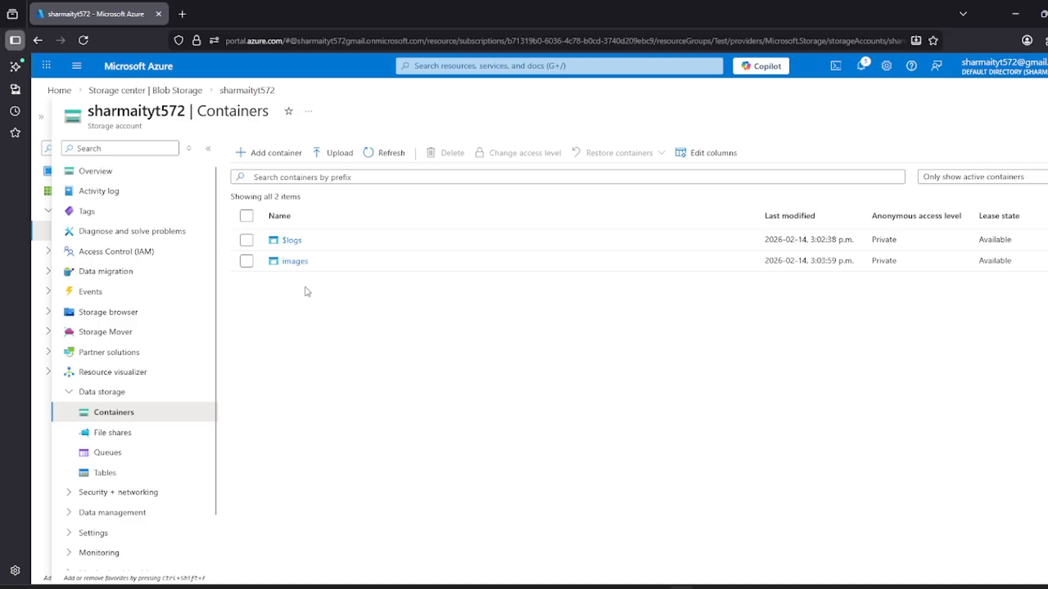
Open new.png's details in the images container and copy its URL
{"action": "left_click", "coordinate": [281, 267]}
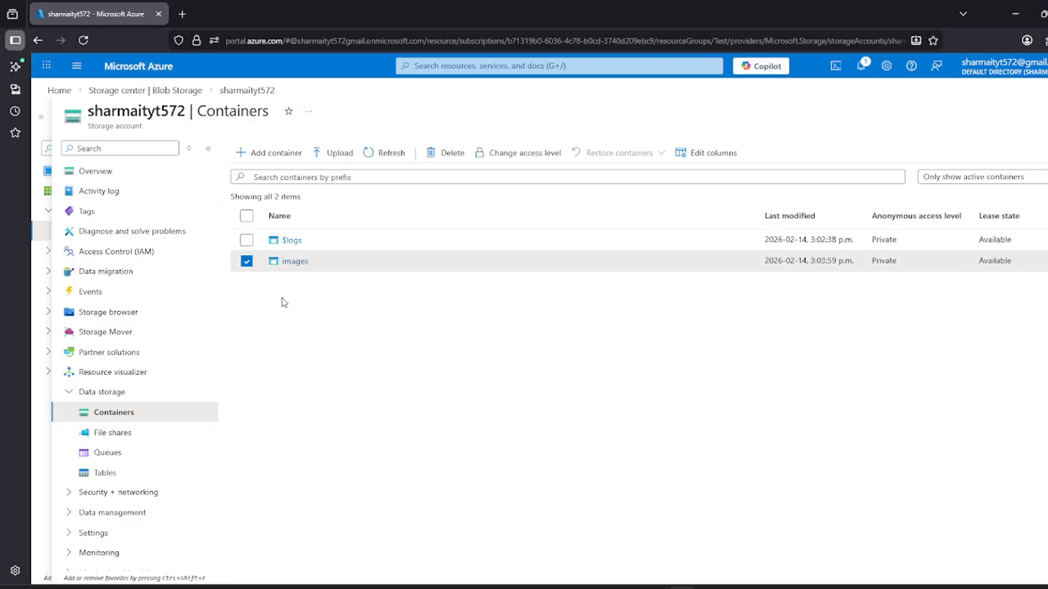
{"action": "left_click", "coordinate": [295, 261]}
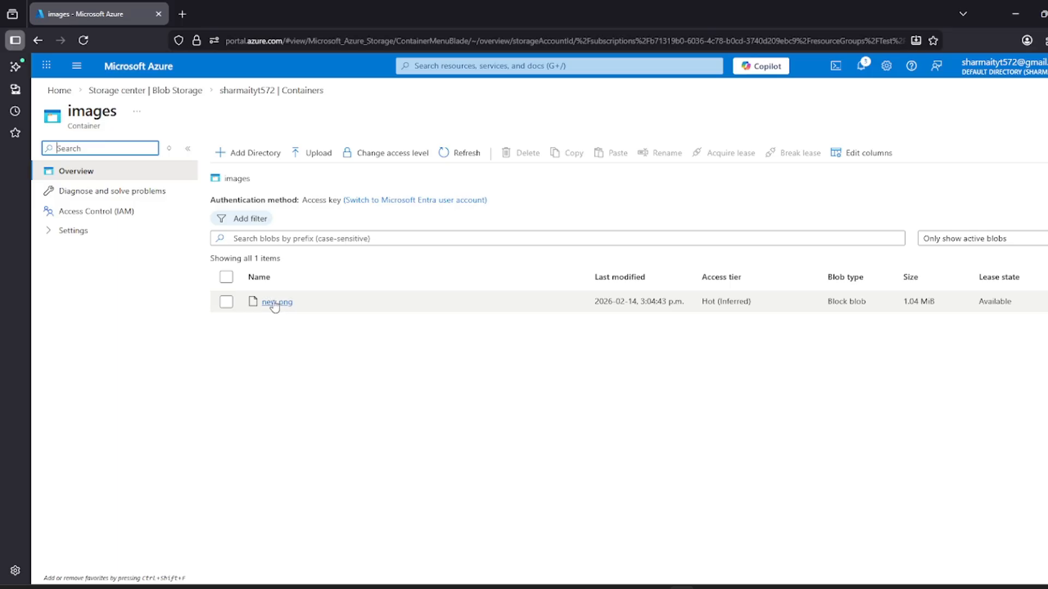
{"action": "left_click", "coordinate": [276, 303]}
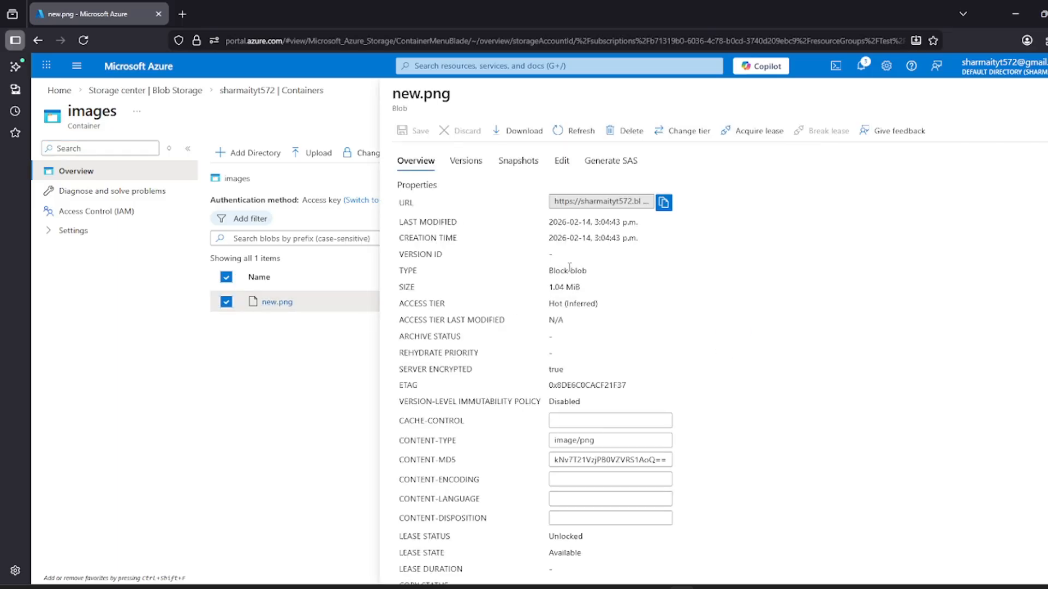
{"action": "left_click", "coordinate": [663, 203]}
Load the copied new.png blob URL in a new Firefox tab
{"action": "left_click", "coordinate": [181, 14]}
{"action": "key", "text": "ctrl+v"}
{"action": "key", "text": "Escape"}
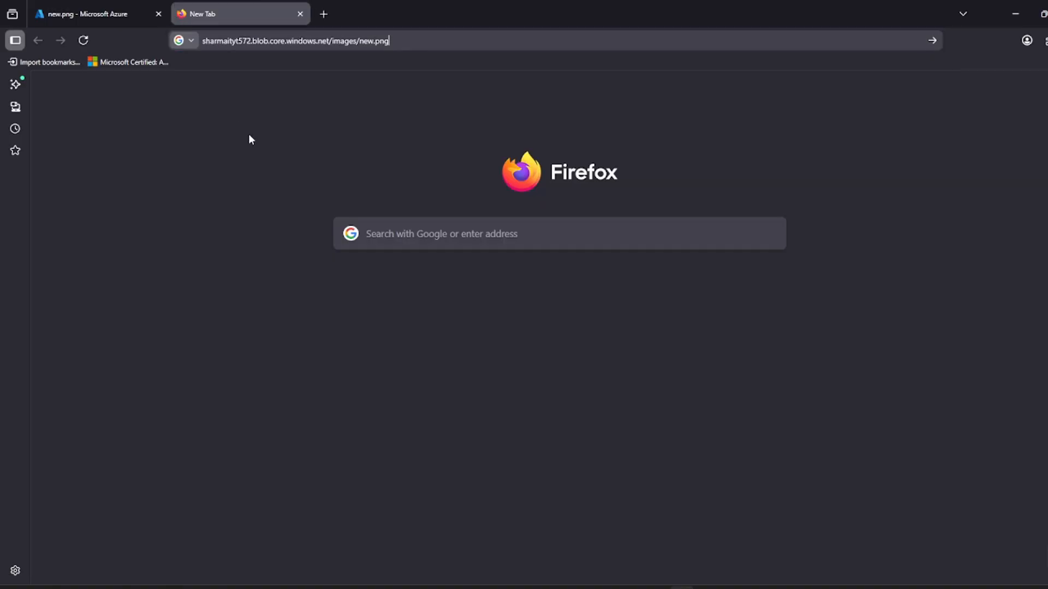
{"action": "key", "text": "Return"}
Inspect the PublicAccessNotPermitted error text, then return to the Azure Portal tab
{"action": "left_click_drag", "start_coordinate": [140, 158], "coordinate": [198, 137]}
{"action": "left_click", "coordinate": [91, 154]}
{"action": "left_click", "coordinate": [261, 216]}
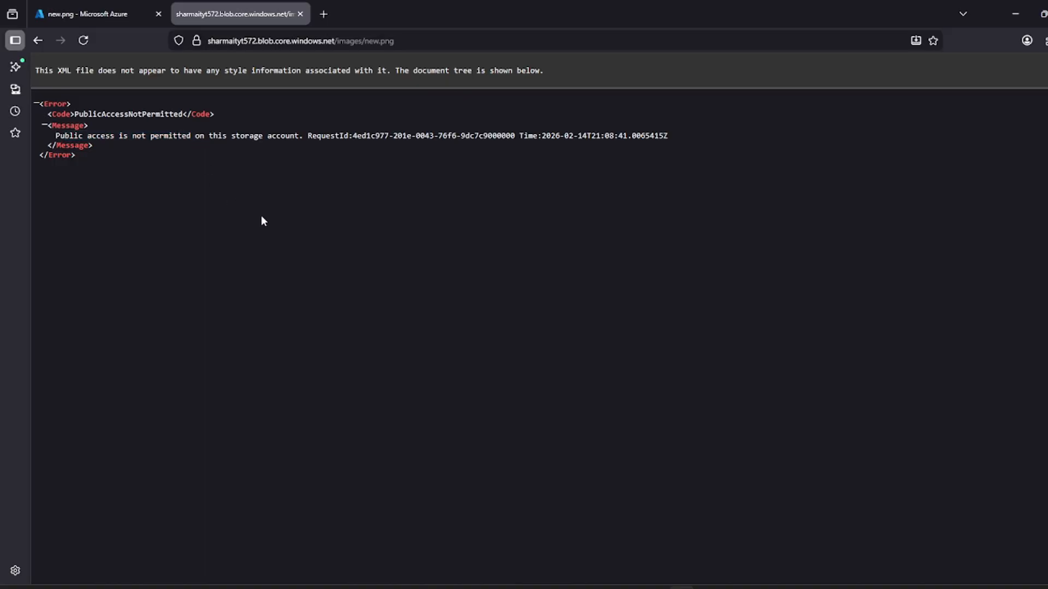
{"action": "left_click", "coordinate": [136, 8]}
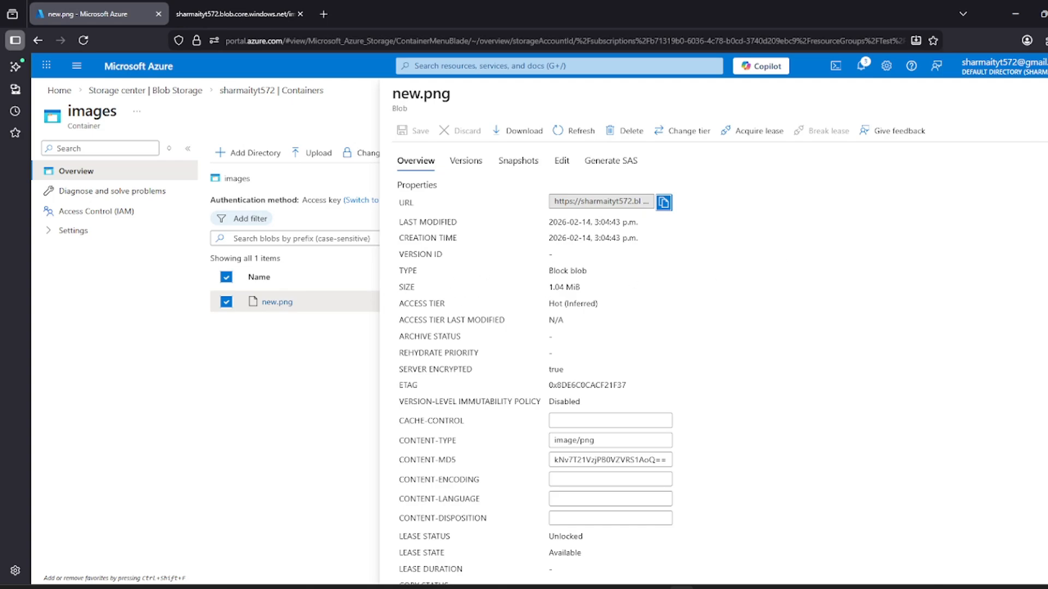
{"action": "left_click", "coordinate": [1046, 94]}
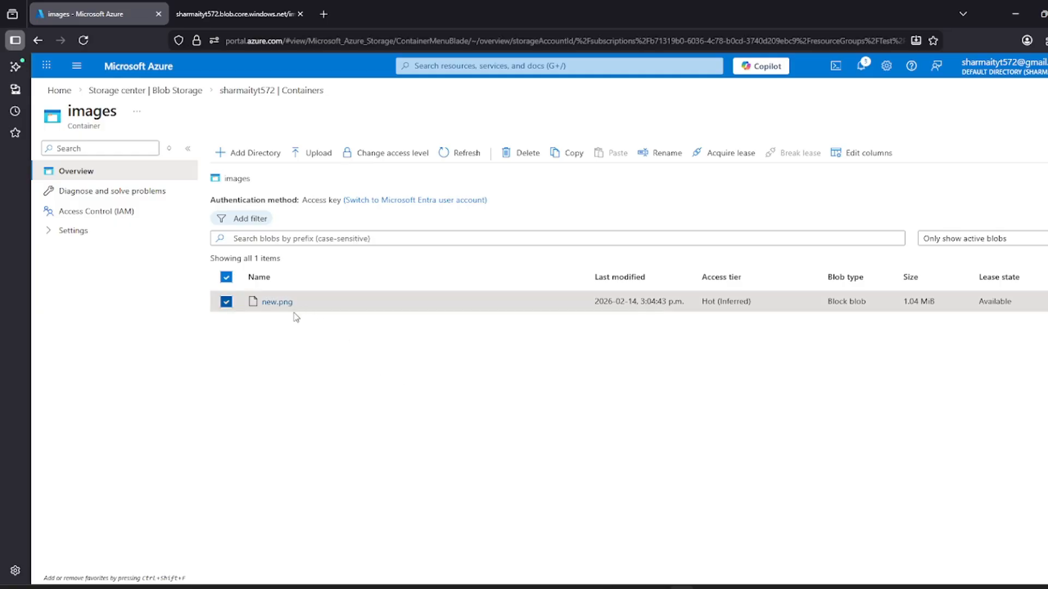
{"action": "left_click_drag", "start_coordinate": [294, 304], "coordinate": [268, 304]}
{"action": "left_click", "coordinate": [264, 341]}
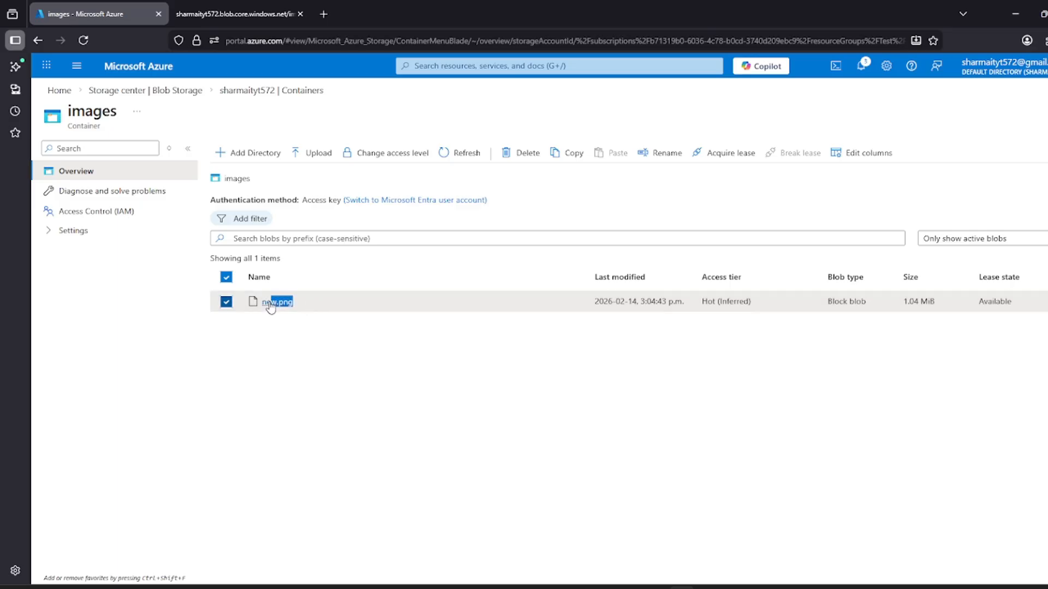
{"action": "left_click", "coordinate": [292, 342]}
{"action": "left_click_drag", "start_coordinate": [306, 305], "coordinate": [269, 306]}
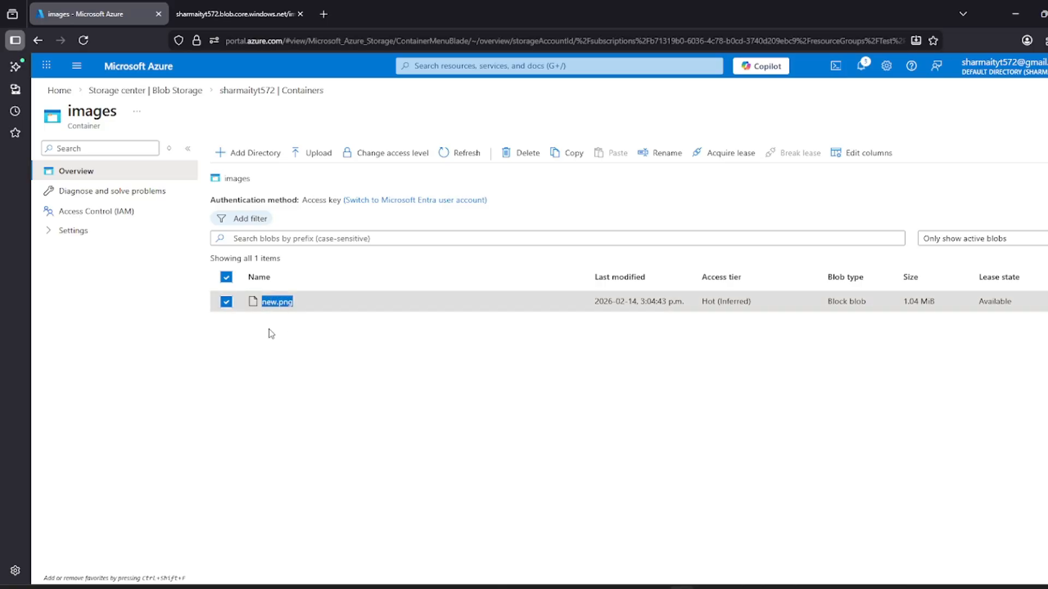
{"action": "left_click", "coordinate": [270, 332]}
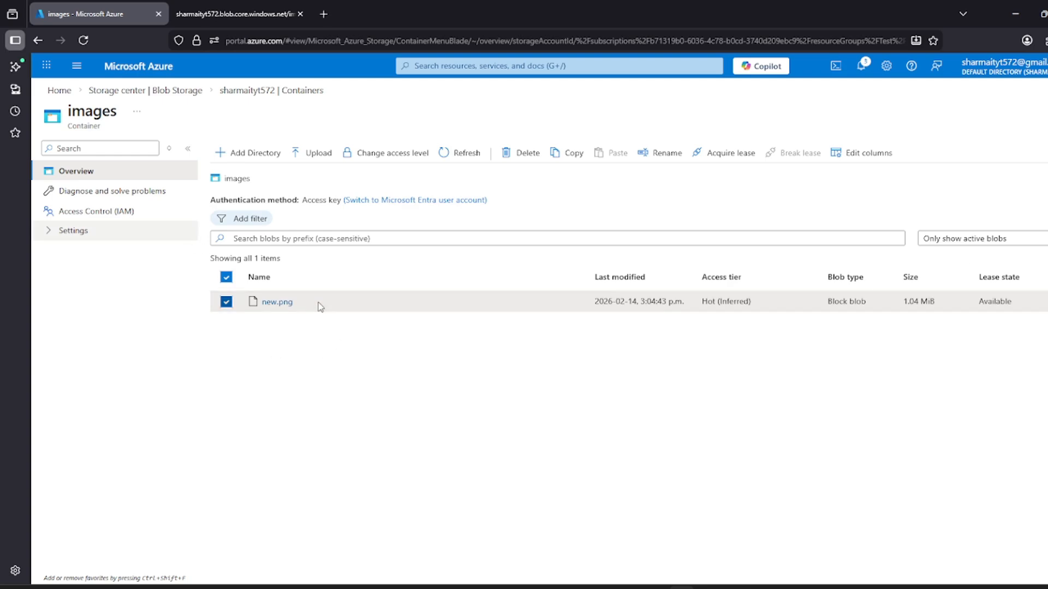
{"action": "left_click_drag", "start_coordinate": [318, 304], "coordinate": [261, 307]}
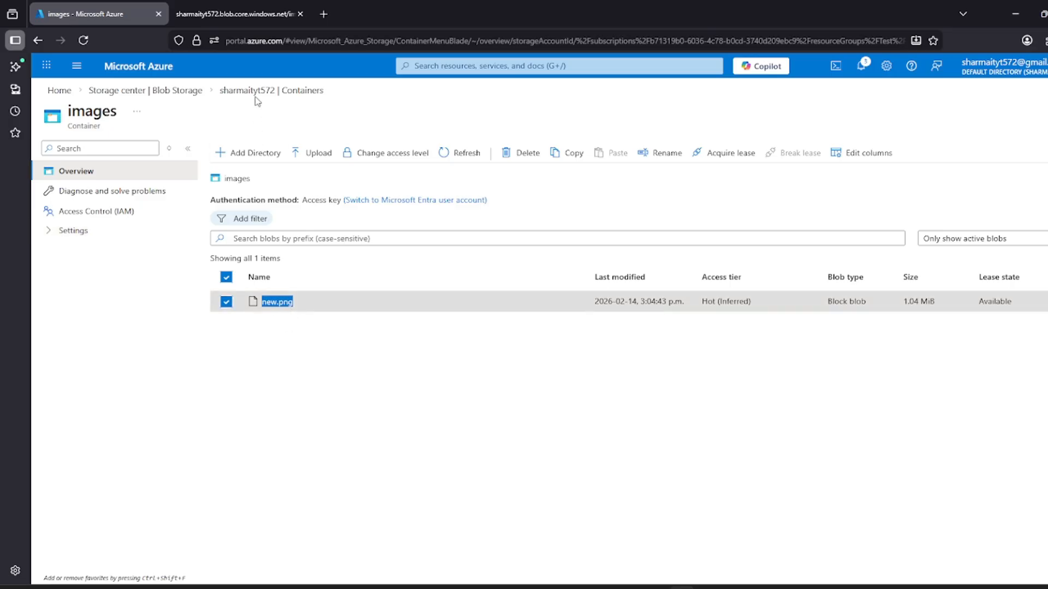
{"action": "left_click", "coordinate": [310, 408]}
{"action": "left_click", "coordinate": [281, 306]}
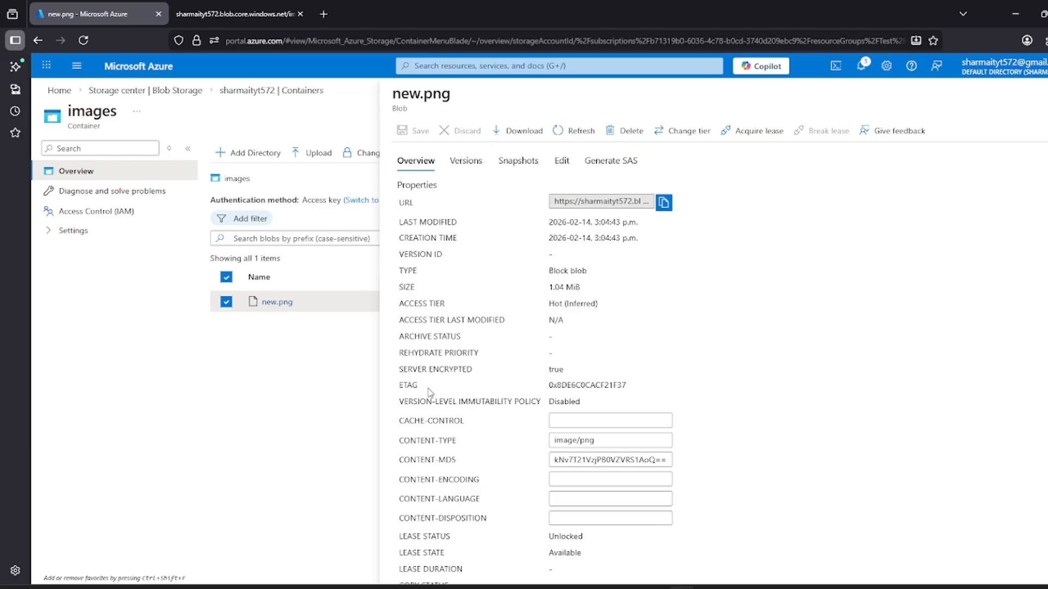
Open new.png's Generate SAS form, then open Storage center in a new tab and sign in
{"action": "left_click", "coordinate": [598, 167]}
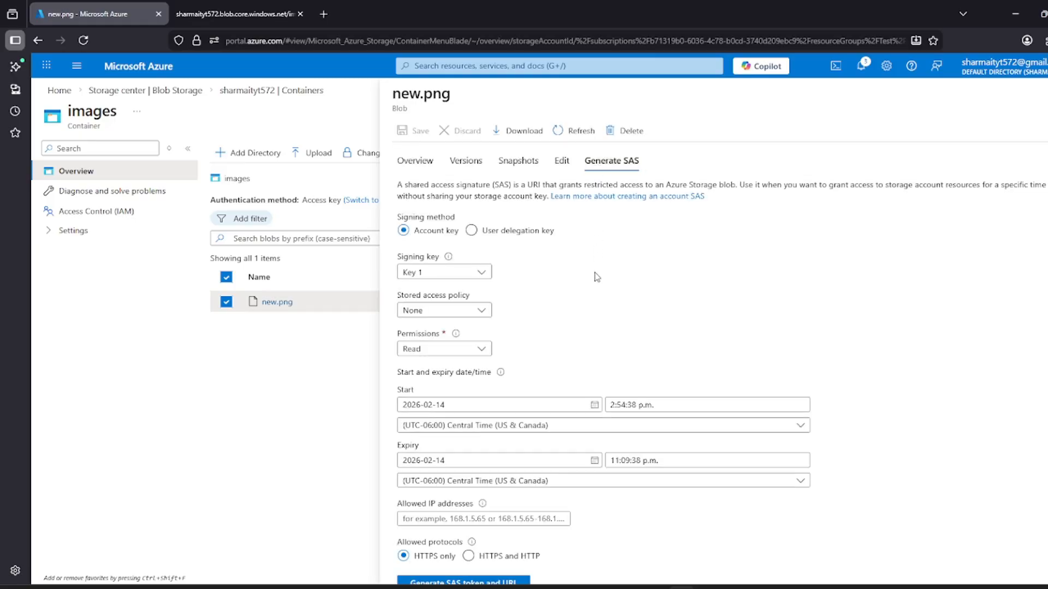
{"action": "left_click", "coordinate": [458, 279]}
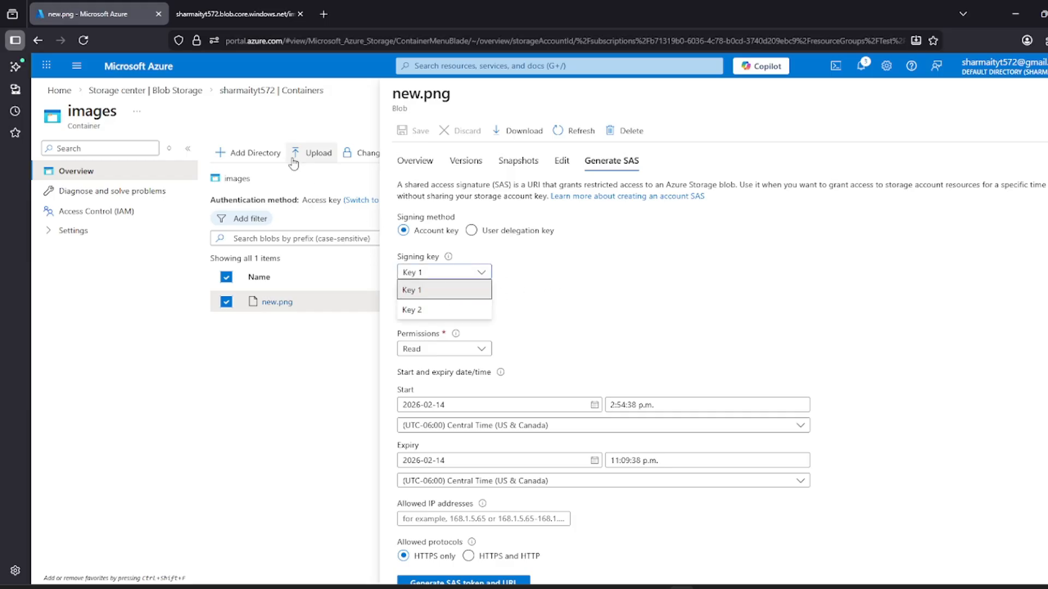
{"action": "right_click", "coordinate": [154, 91]}
{"action": "left_click", "coordinate": [180, 102]}
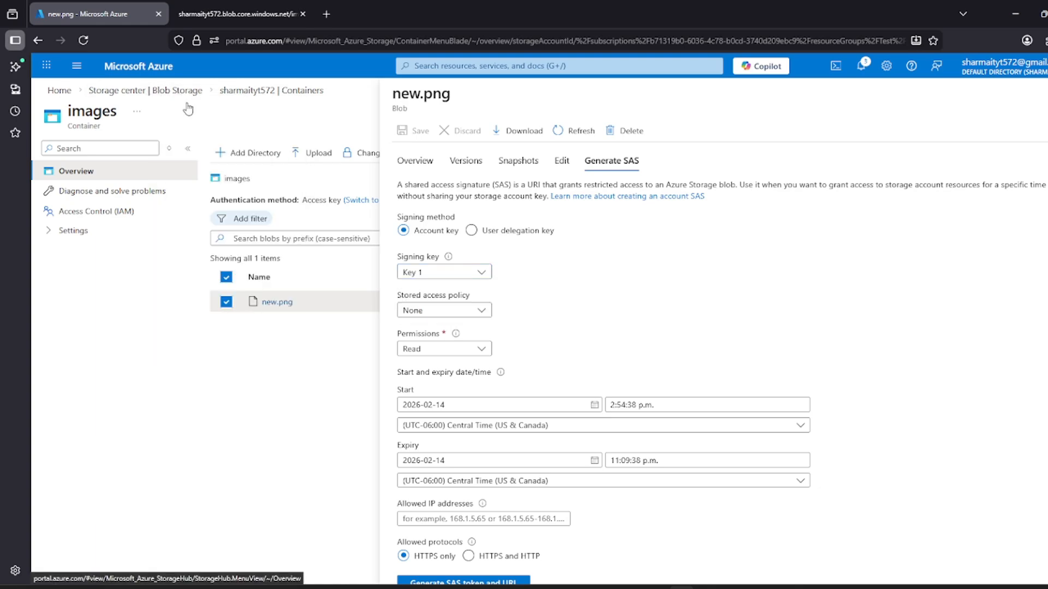
{"action": "left_click", "coordinate": [234, 7]}
{"action": "left_click", "coordinate": [528, 297]}
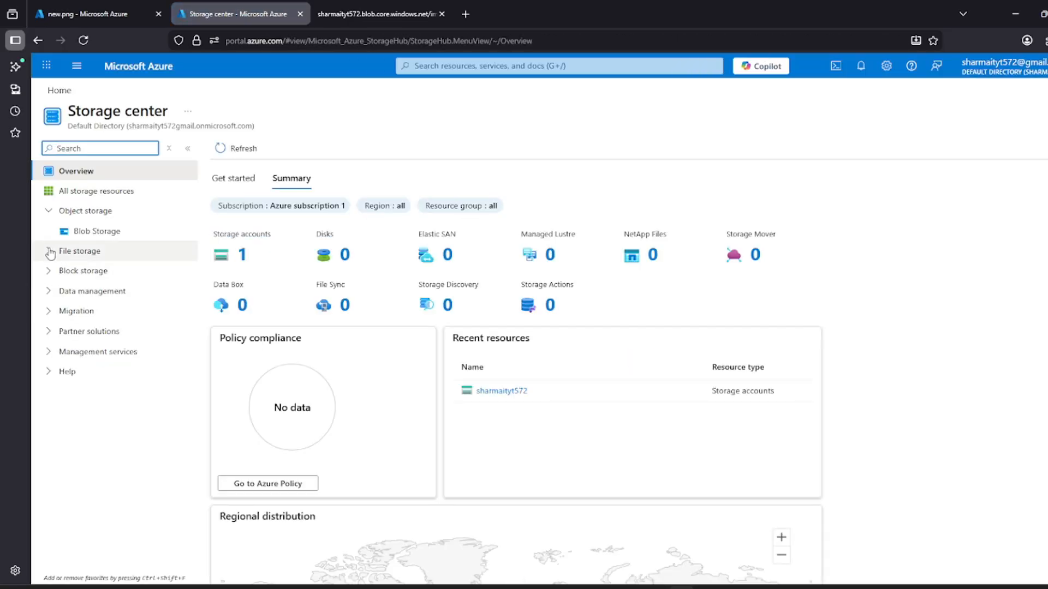
Open the storage account from the Blob Storage summary in Storage center
{"action": "left_click", "coordinate": [51, 211]}
{"action": "left_click", "coordinate": [52, 210]}
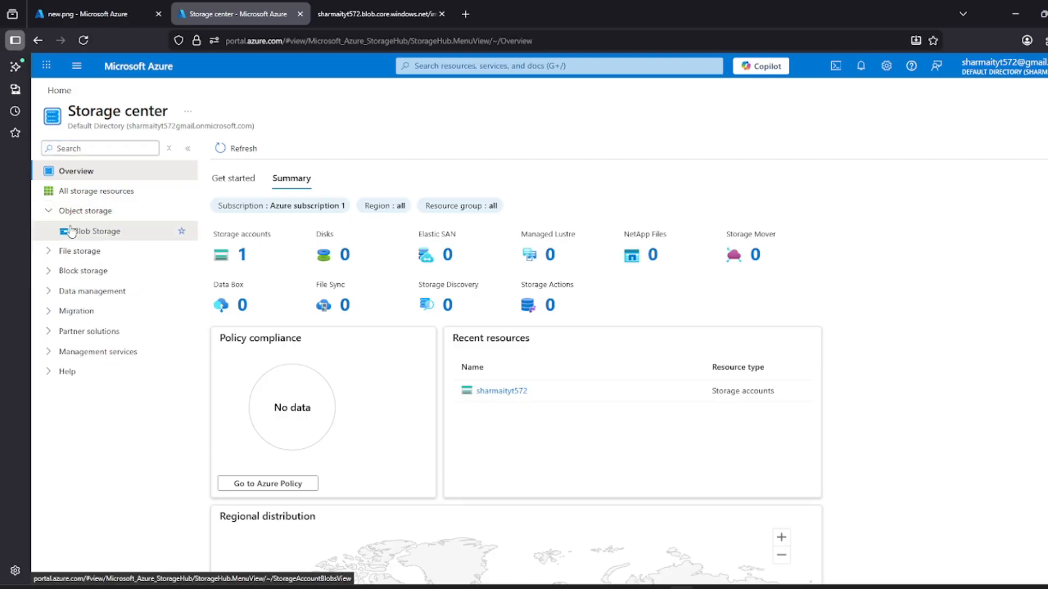
{"action": "left_click", "coordinate": [71, 231]}
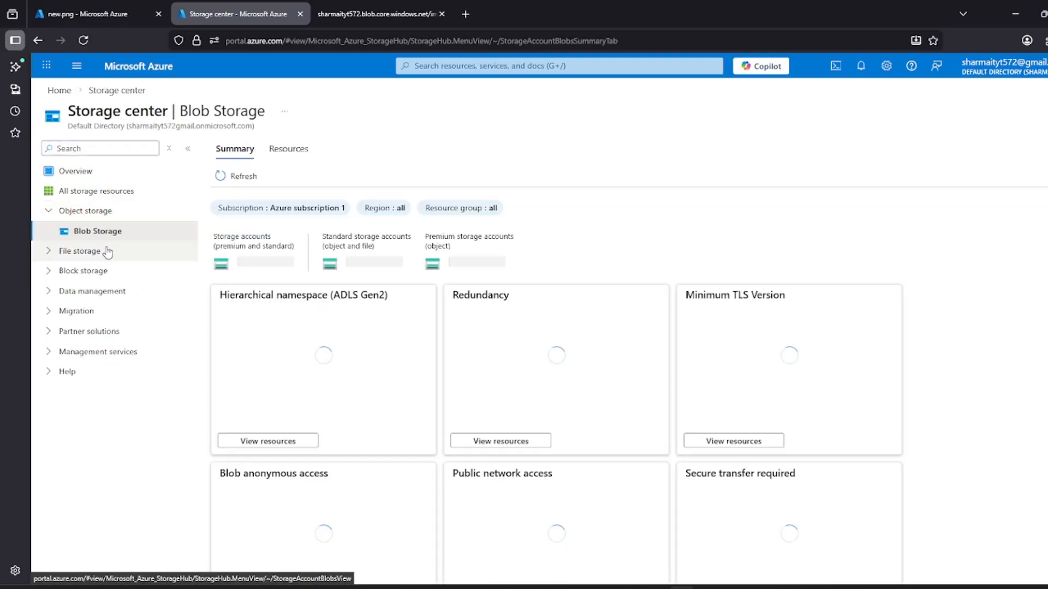
{"action": "left_click", "coordinate": [226, 264]}
{"action": "left_click", "coordinate": [261, 271]}
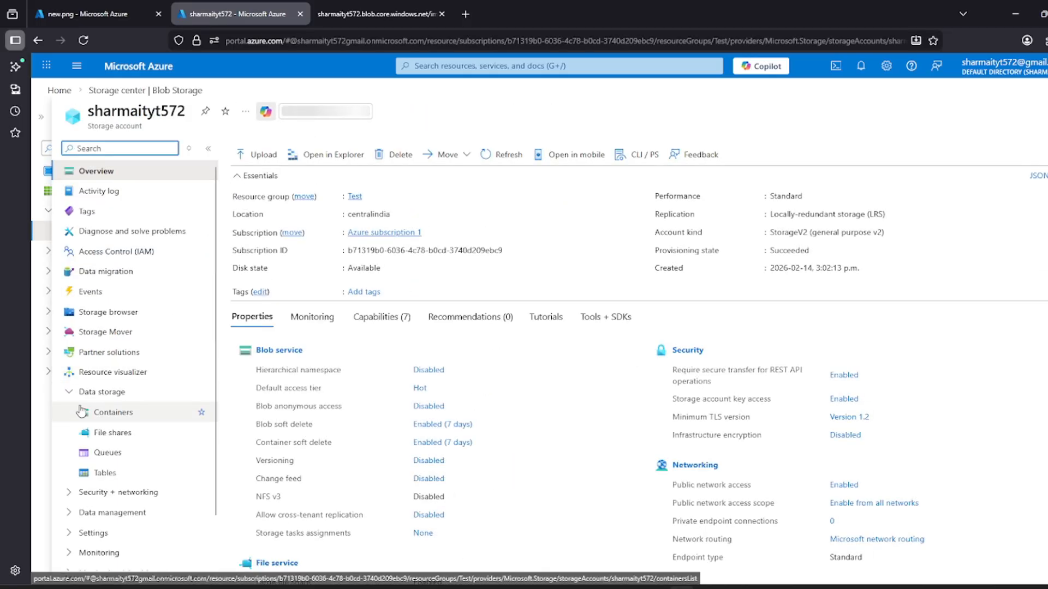
Show the account's Access keys under Security + networking, then return to the new.png tab
{"action": "left_click", "coordinate": [69, 392]}
{"action": "left_click", "coordinate": [69, 413]}
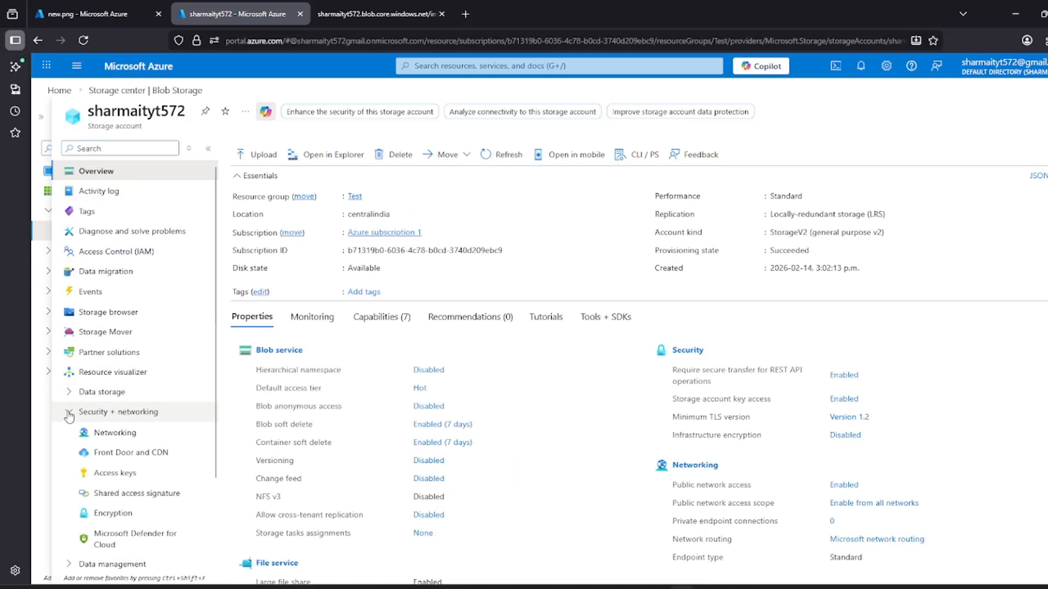
{"action": "left_click", "coordinate": [111, 474]}
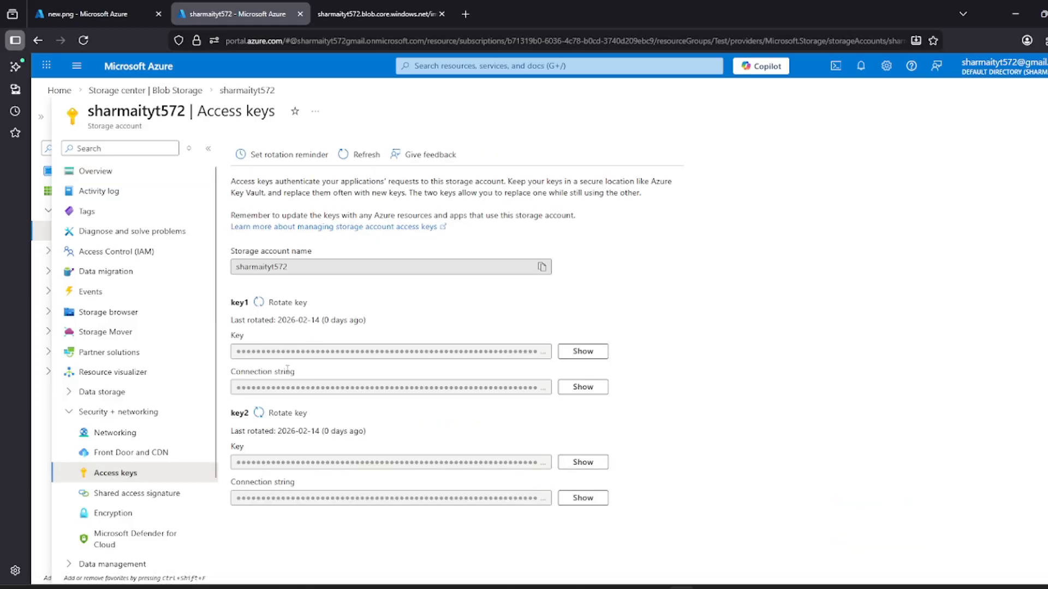
{"action": "left_click_drag", "start_coordinate": [232, 302], "coordinate": [249, 316]}
{"action": "left_click", "coordinate": [115, 12]}
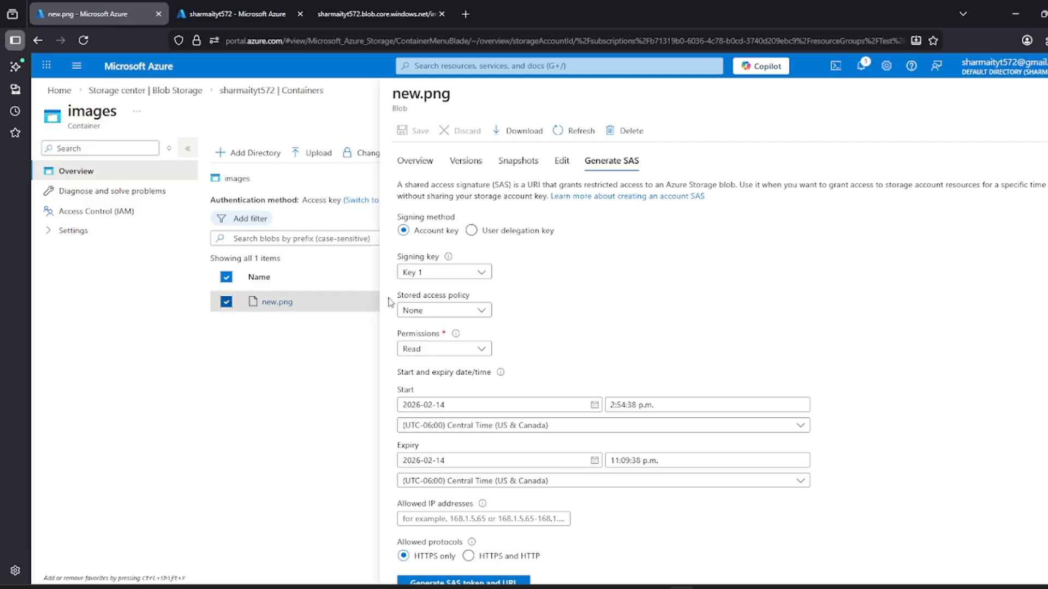
Review the Signing key and Permissions dropdowns, keeping Key 1 and Read only
{"action": "left_click", "coordinate": [254, 21]}
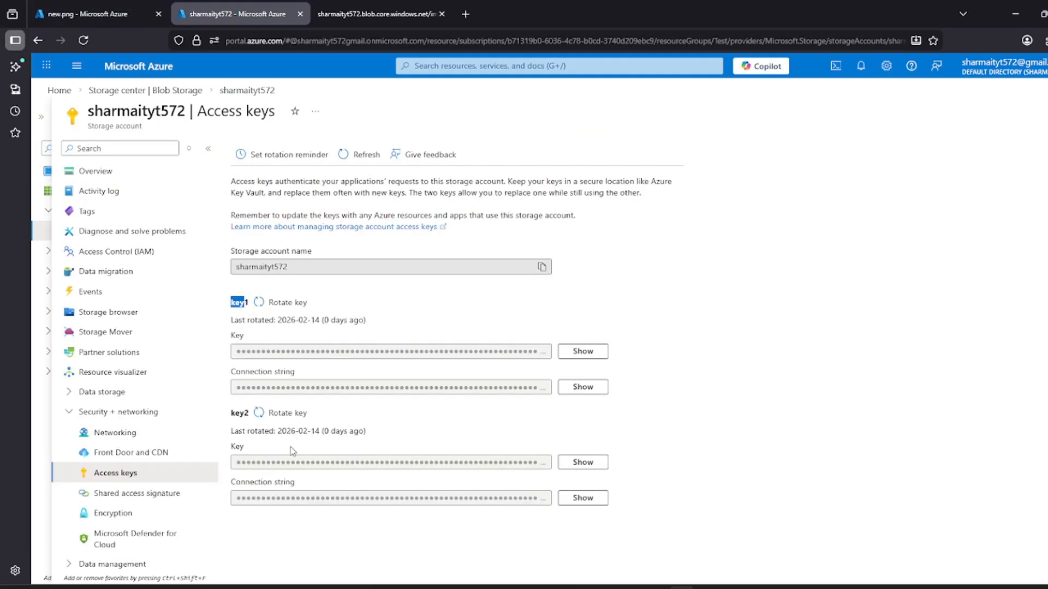
{"action": "left_click", "coordinate": [112, 18]}
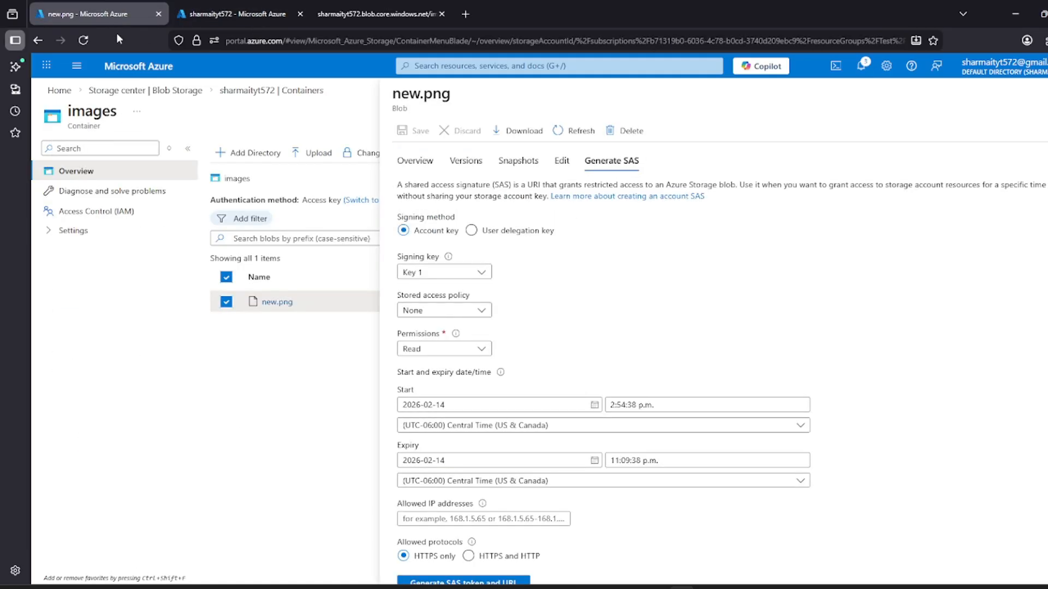
{"action": "left_click", "coordinate": [446, 279]}
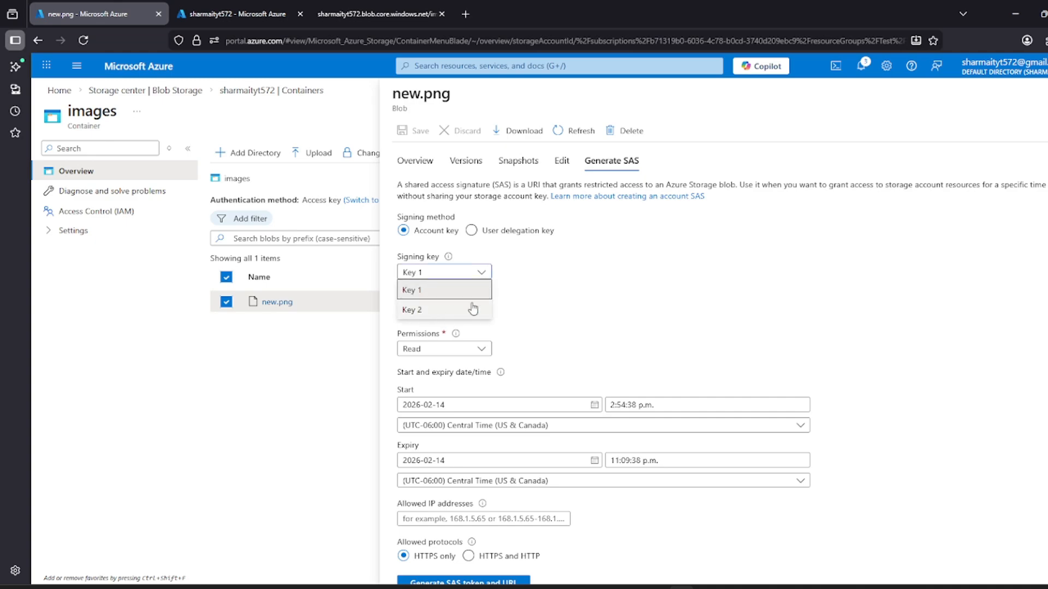
{"action": "left_click", "coordinate": [558, 305]}
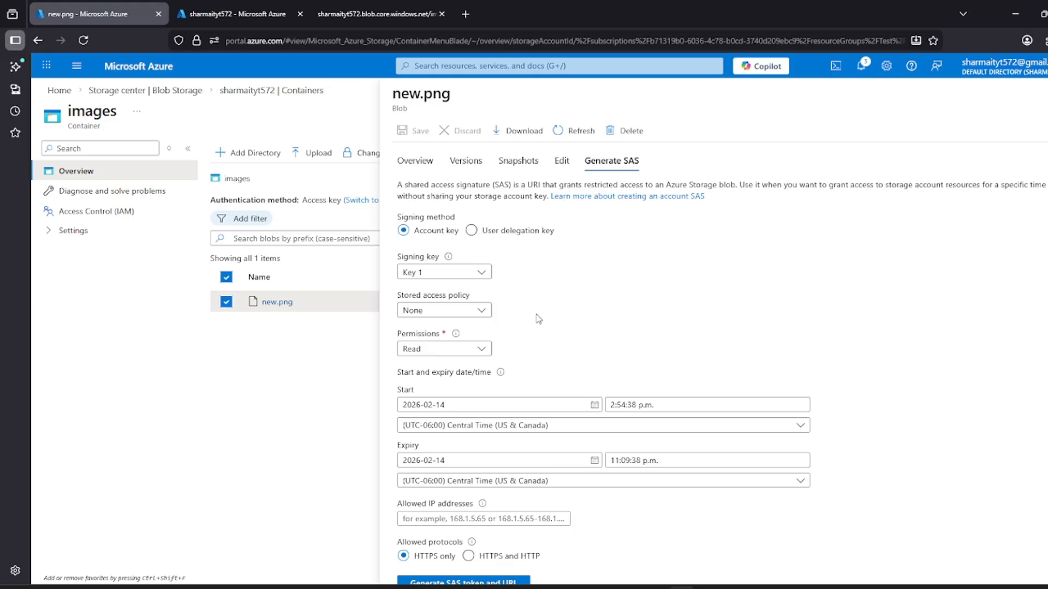
{"action": "left_click", "coordinate": [445, 352]}
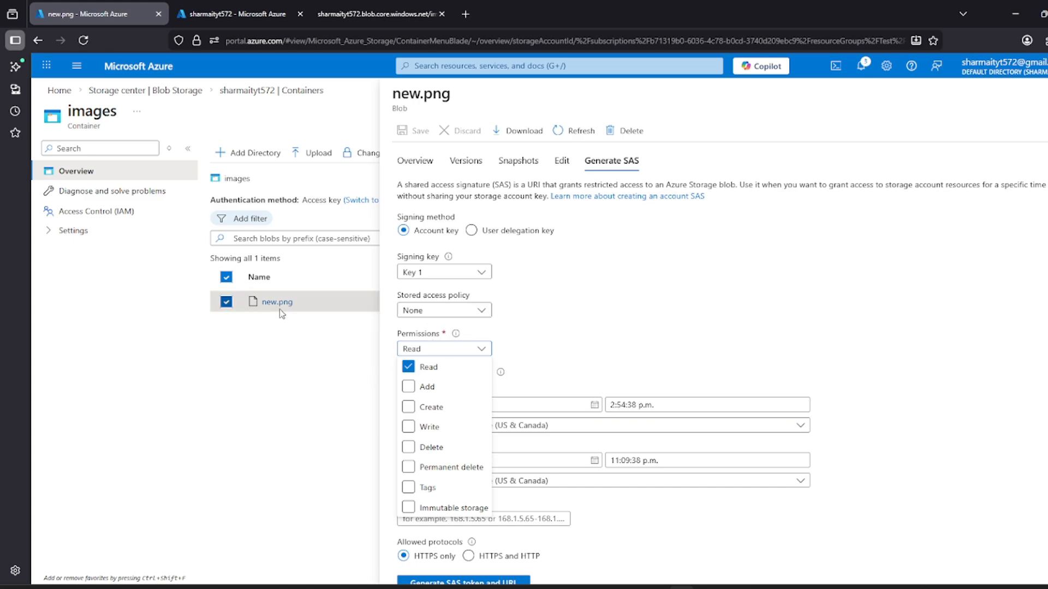
{"action": "left_click", "coordinate": [454, 348]}
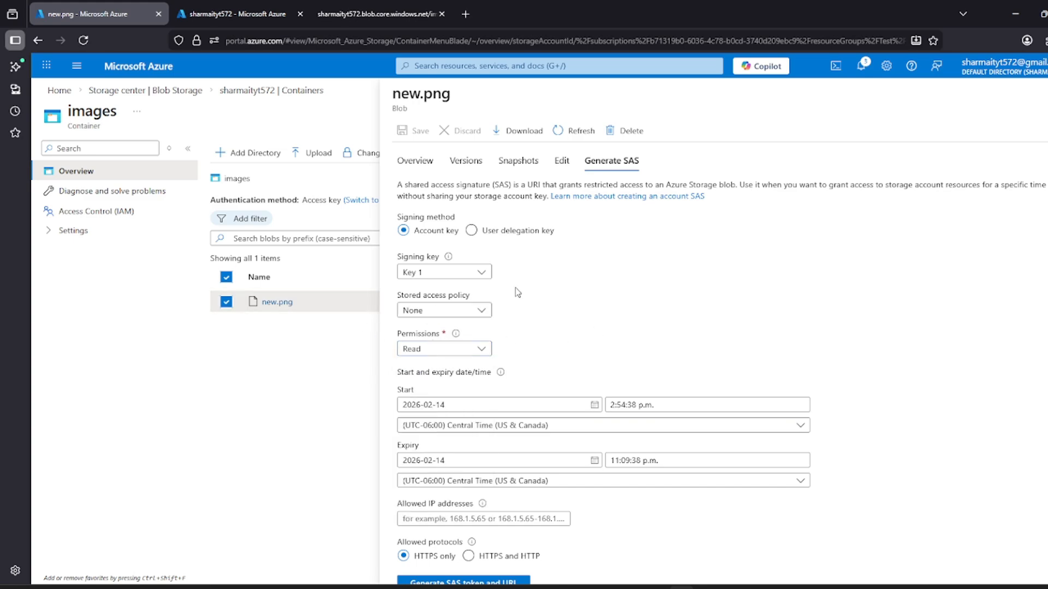
{"action": "left_click", "coordinate": [483, 276]}
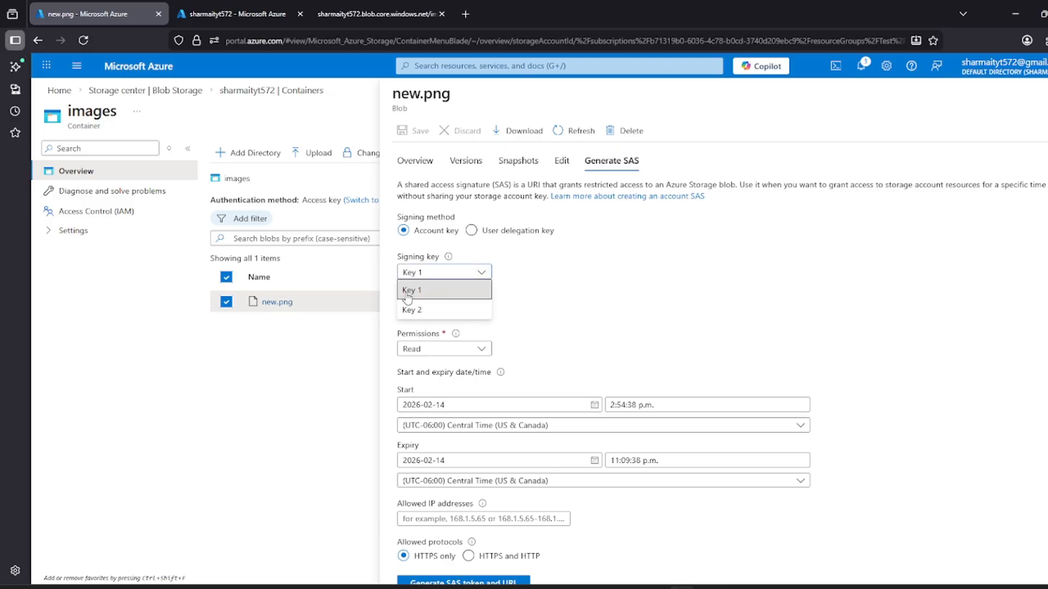
{"action": "left_click", "coordinate": [481, 290]}
{"action": "scroll", "coordinate": [575, 358], "scroll_direction": "down", "scroll_amount": 1}
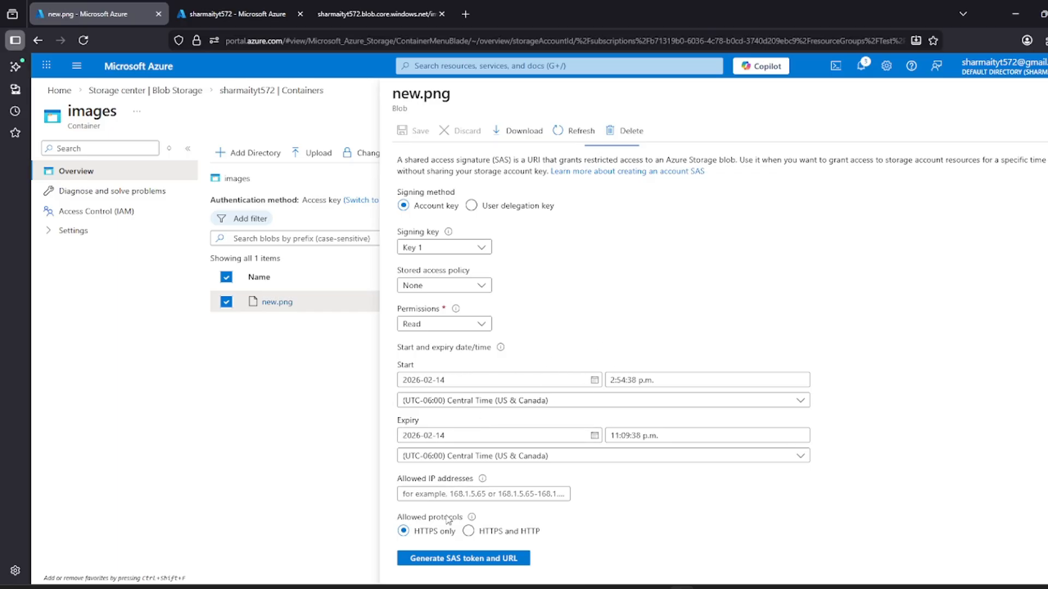
Check the Allowed IP addresses help tip on the SAS form
{"action": "left_click_drag", "start_coordinate": [398, 479], "coordinate": [472, 479]}
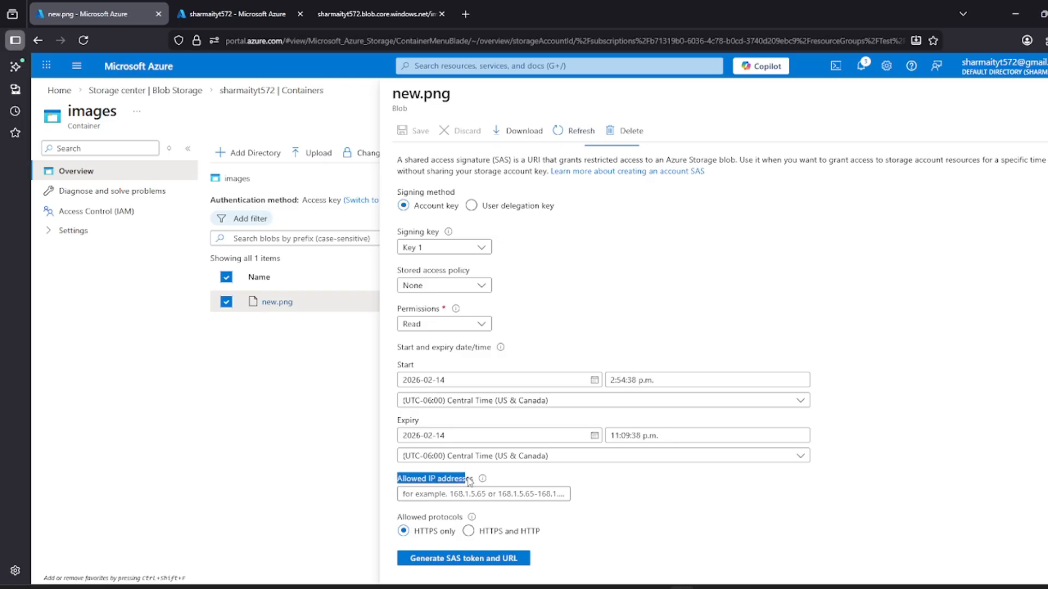
{"action": "left_click", "coordinate": [472, 481]}
{"action": "left_click", "coordinate": [398, 480]}
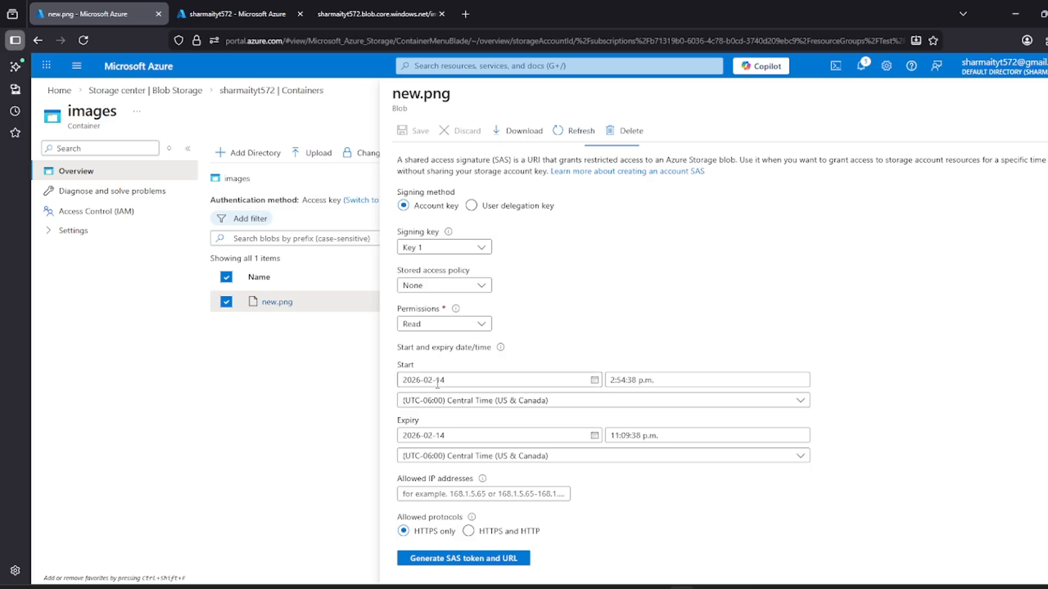
{"action": "scroll", "coordinate": [431, 328], "scroll_direction": "up", "scroll_amount": 2}
{"action": "scroll", "coordinate": [442, 349], "scroll_direction": "down", "scroll_amount": 2}
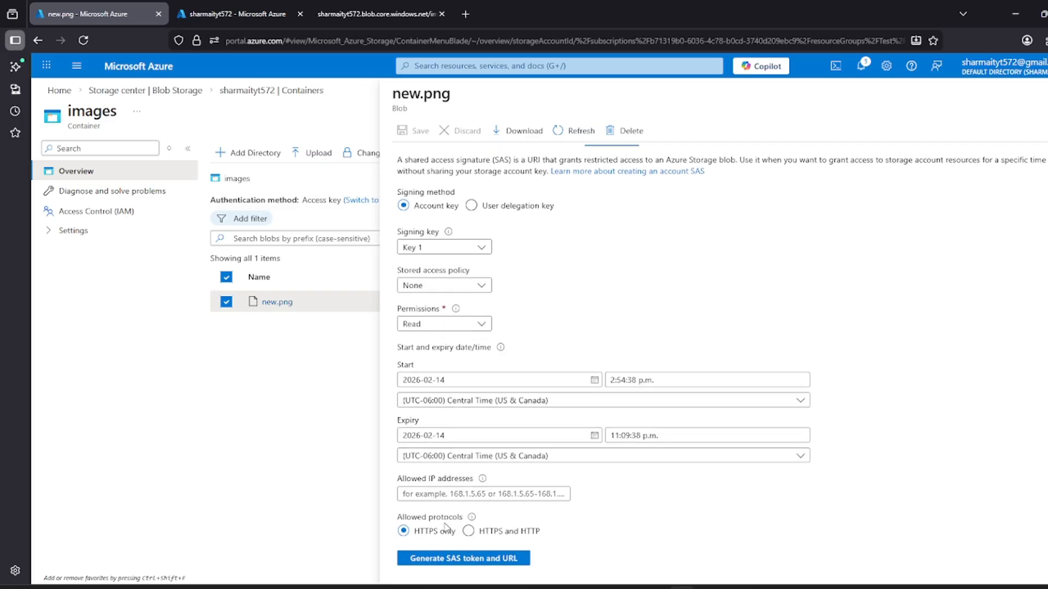
Generate new.png's SAS token and URL, copy the Blob SAS URL, and switch to the error tab
{"action": "left_click", "coordinate": [451, 558]}
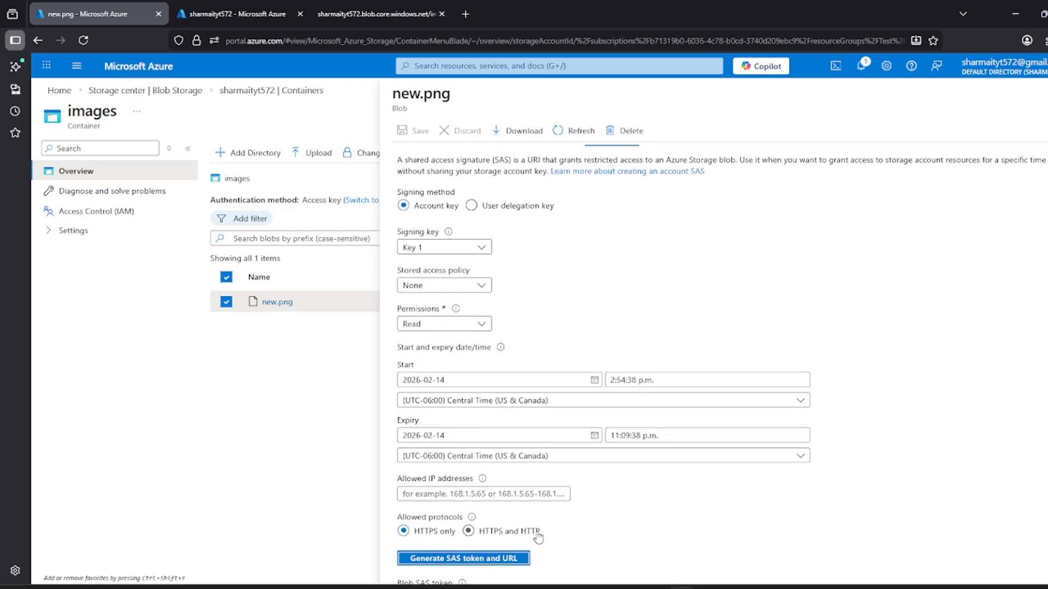
{"action": "scroll", "coordinate": [536, 532], "scroll_direction": "down", "scroll_amount": 3}
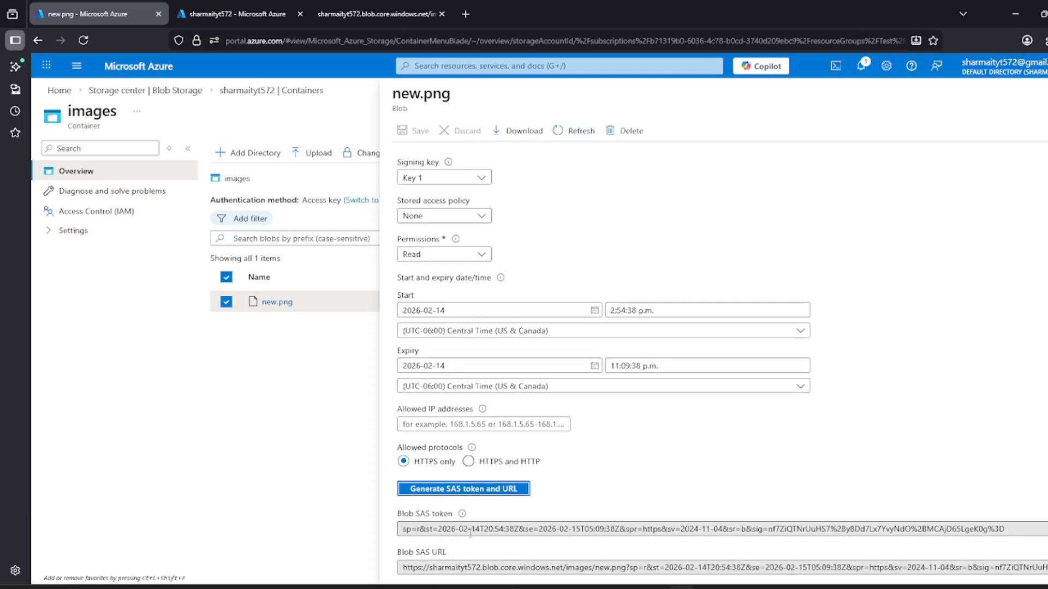
{"action": "left_click", "coordinate": [405, 555]}
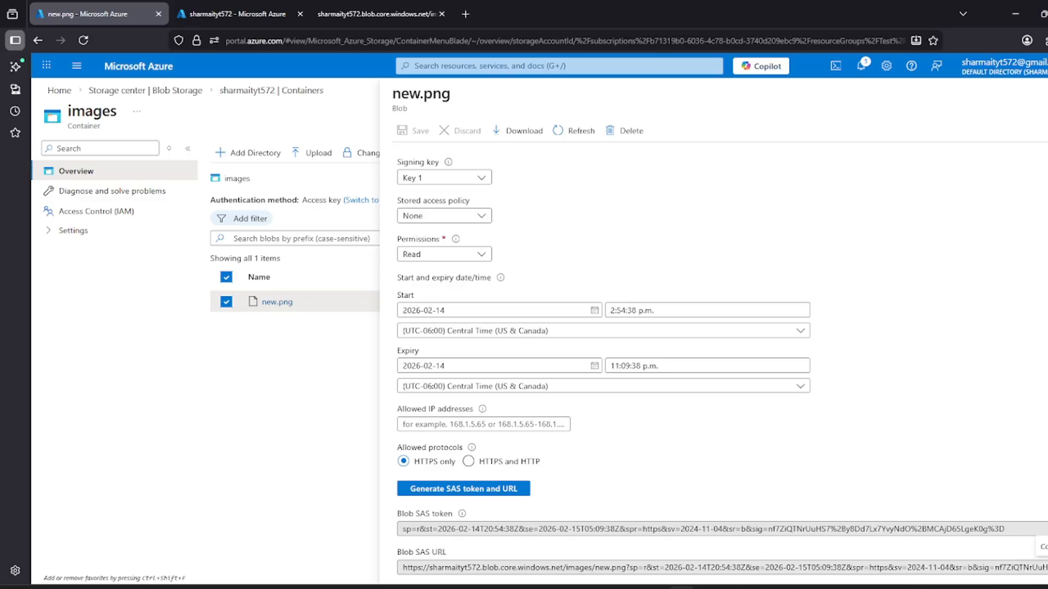
{"action": "left_click", "coordinate": [376, 14]}
Load new.png through the Blob SAS URL, showing the 1280 × 720 image, then return to Access keys
{"action": "left_click", "coordinate": [404, 38]}
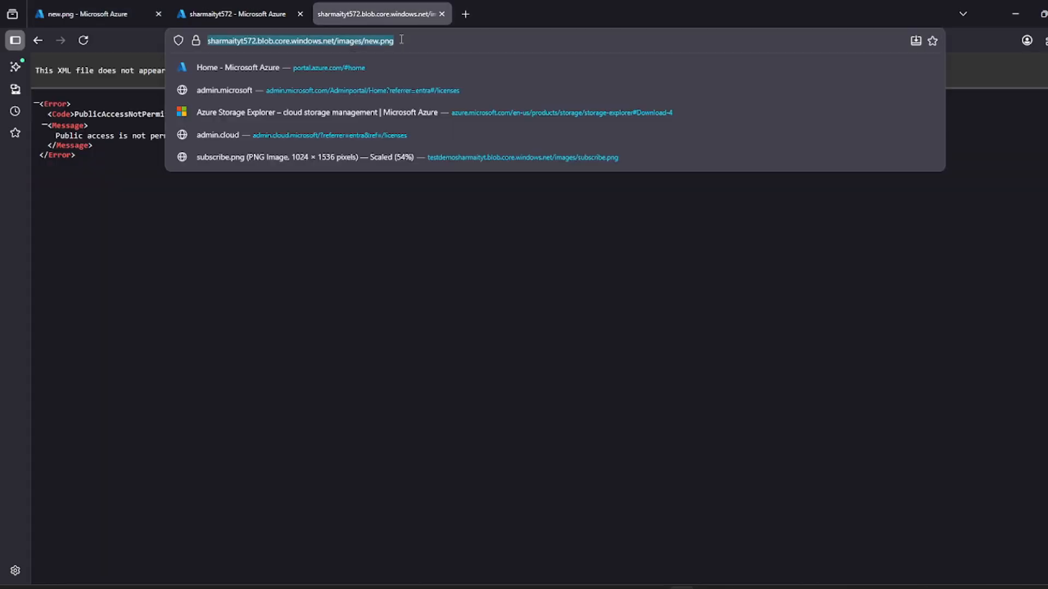
{"action": "key", "text": "ctrl+v"}
{"action": "key", "text": "Return"}
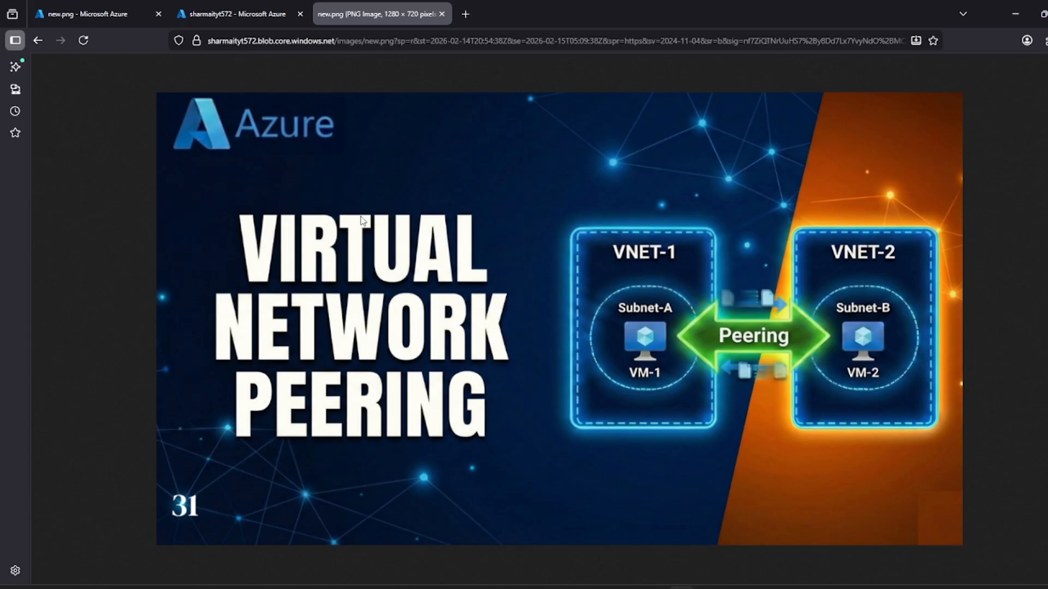
{"action": "left_click", "coordinate": [276, 10]}
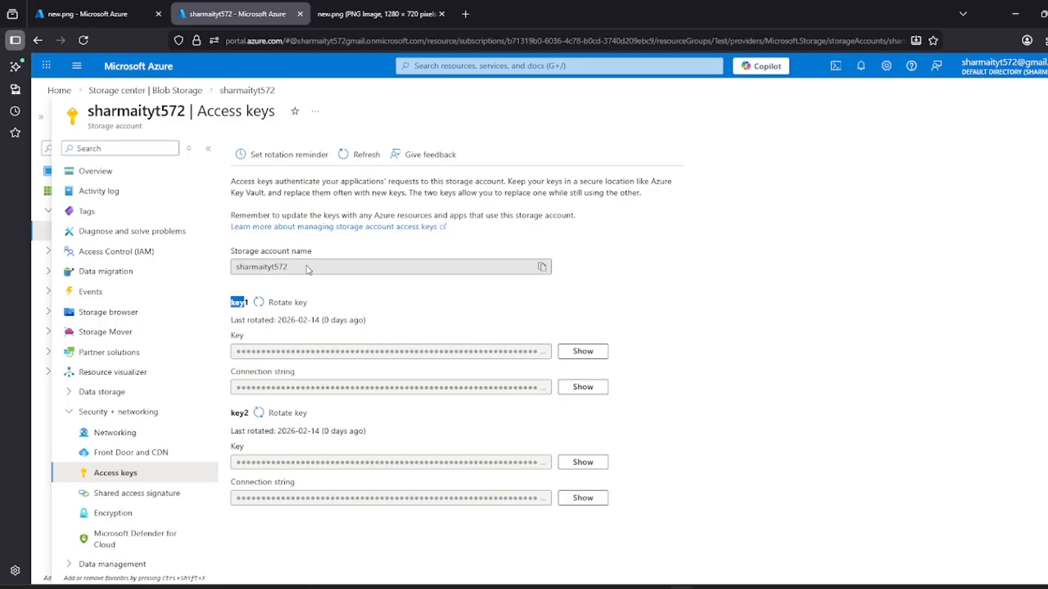
{"action": "left_click", "coordinate": [139, 10]}
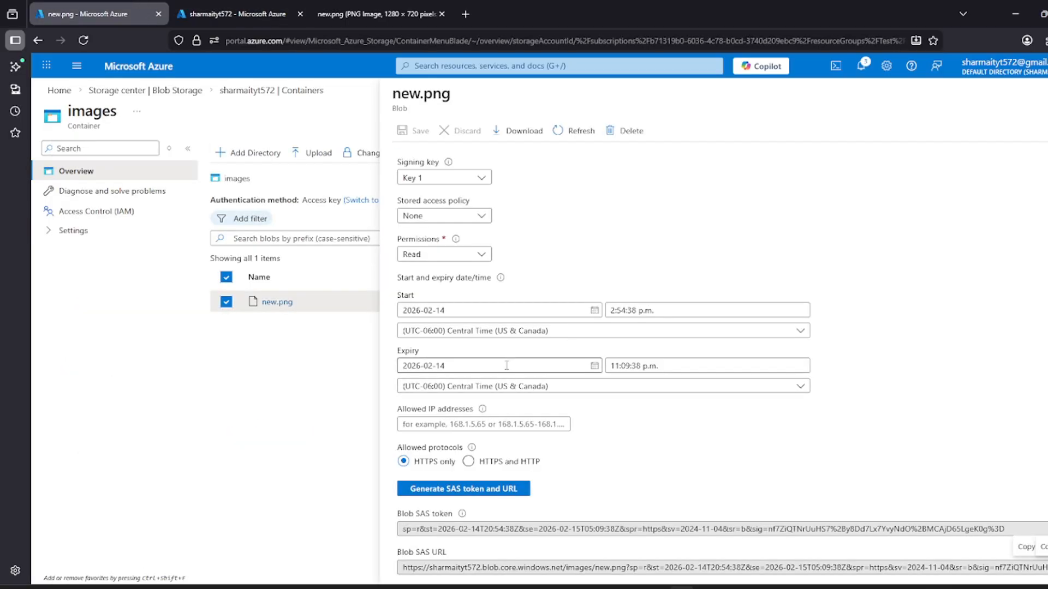
{"action": "scroll", "coordinate": [503, 361], "scroll_direction": "up", "scroll_amount": 3}
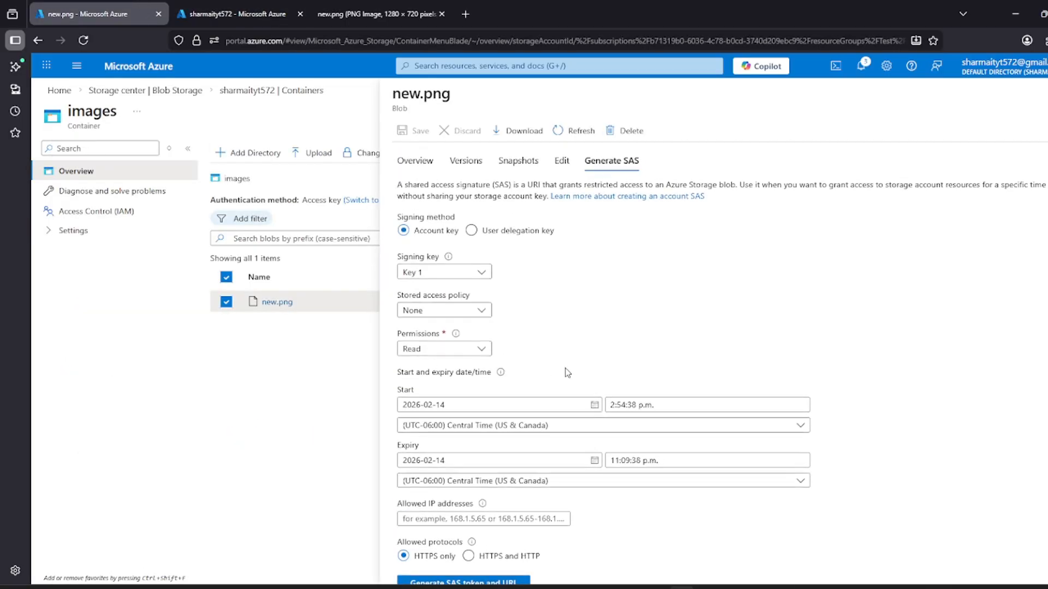
{"action": "scroll", "coordinate": [567, 373], "scroll_direction": "down", "scroll_amount": 3}
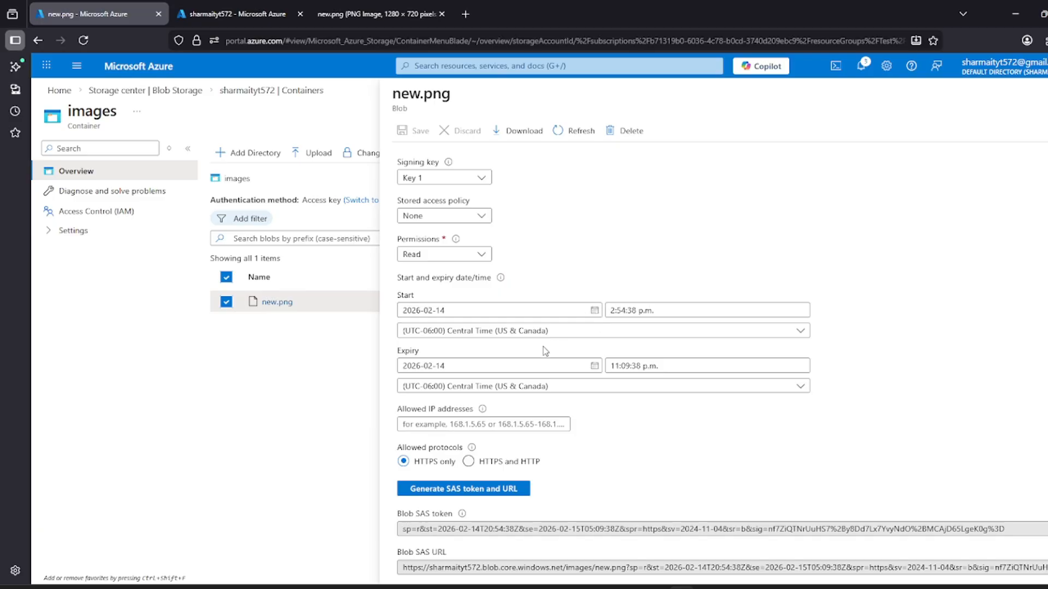
{"action": "left_click", "coordinate": [250, 15]}
{"action": "left_click", "coordinate": [364, 321]}
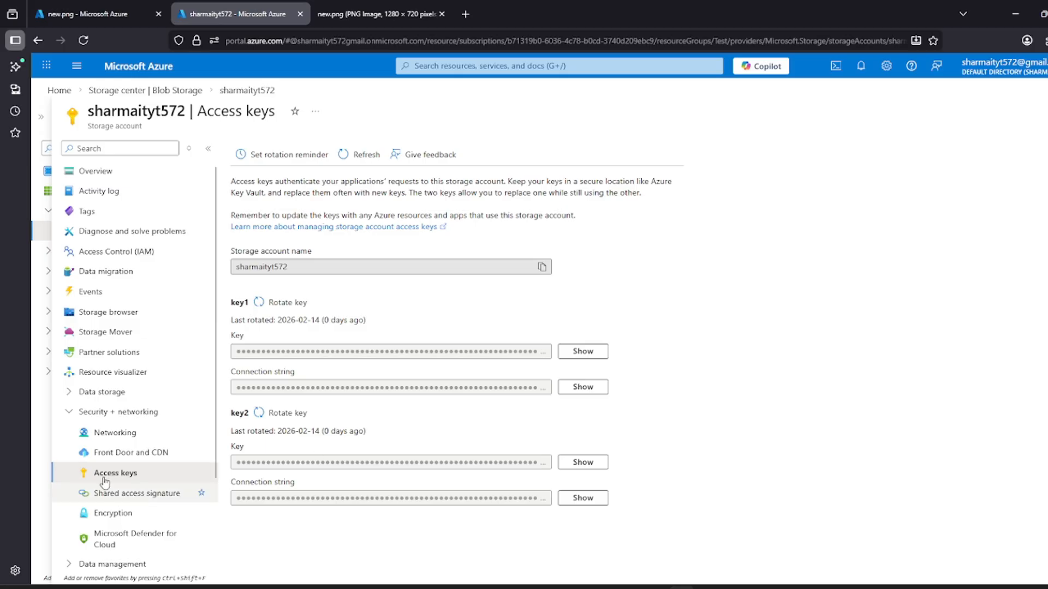
Expand the Data storage menu and switch back to the new.png SAS tab
{"action": "left_click", "coordinate": [70, 412]}
{"action": "left_click", "coordinate": [70, 395]}
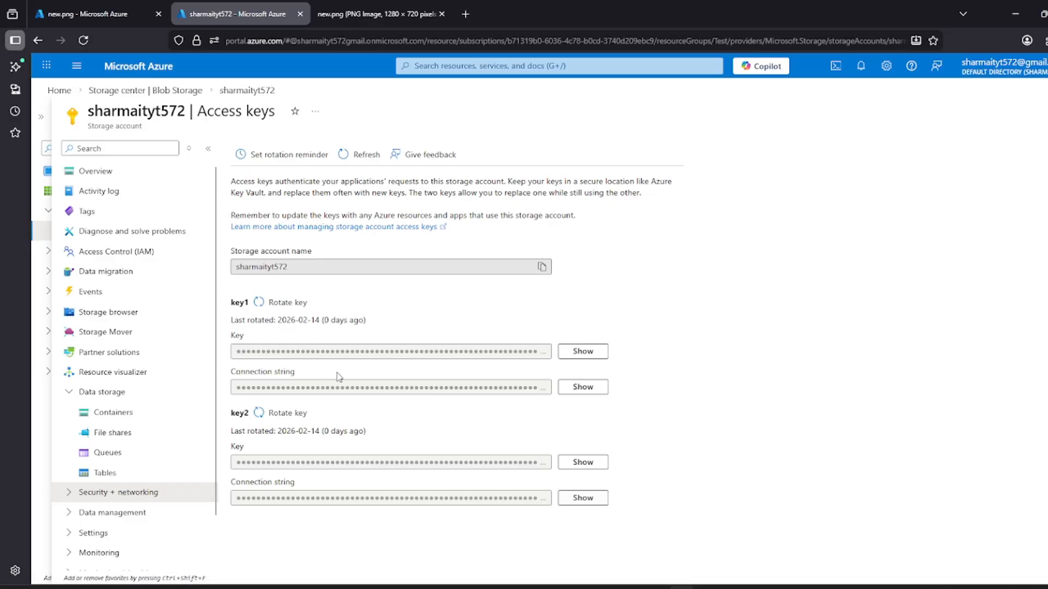
{"action": "left_click", "coordinate": [127, 14]}
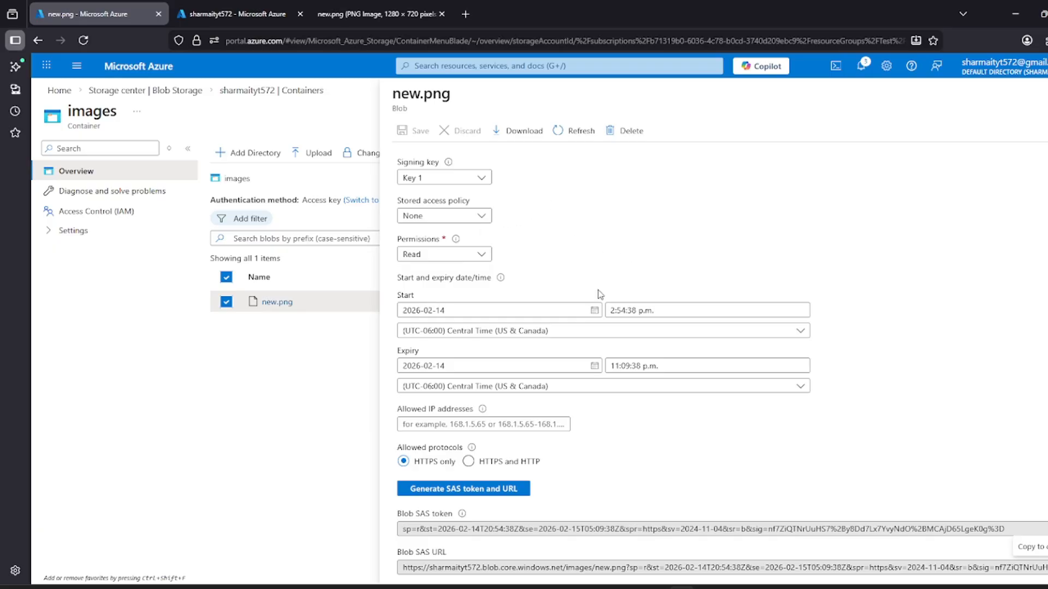
Close the new.png panel and go up to the Containers list showing $logs and images
{"action": "left_click", "coordinate": [1034, 94]}
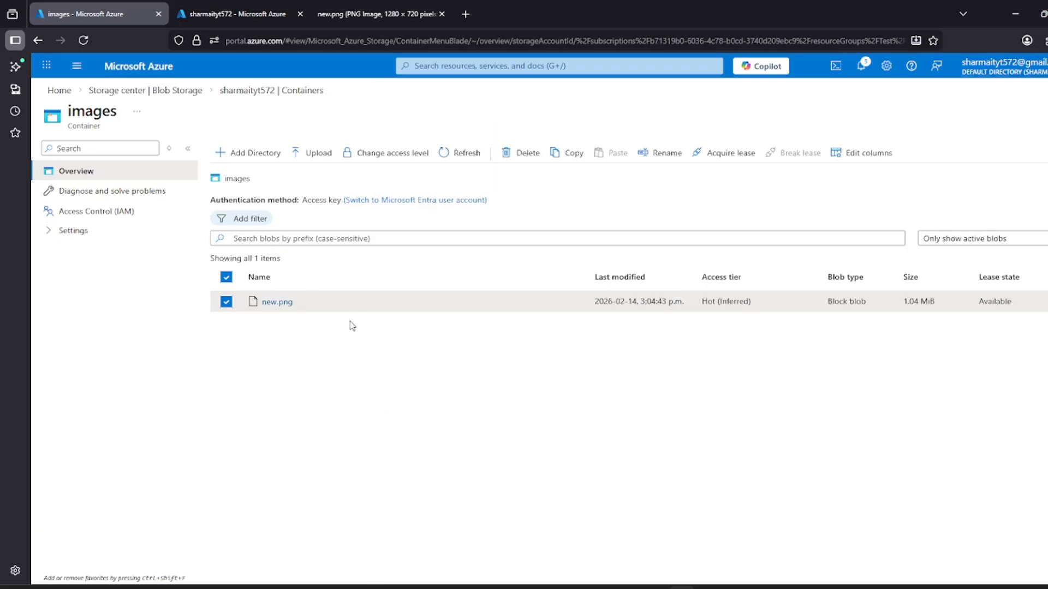
{"action": "left_click_drag", "start_coordinate": [313, 302], "coordinate": [240, 295]}
{"action": "left_click", "coordinate": [287, 373]}
{"action": "left_click_drag", "start_coordinate": [295, 313], "coordinate": [258, 357]}
{"action": "left_click", "coordinate": [257, 371]}
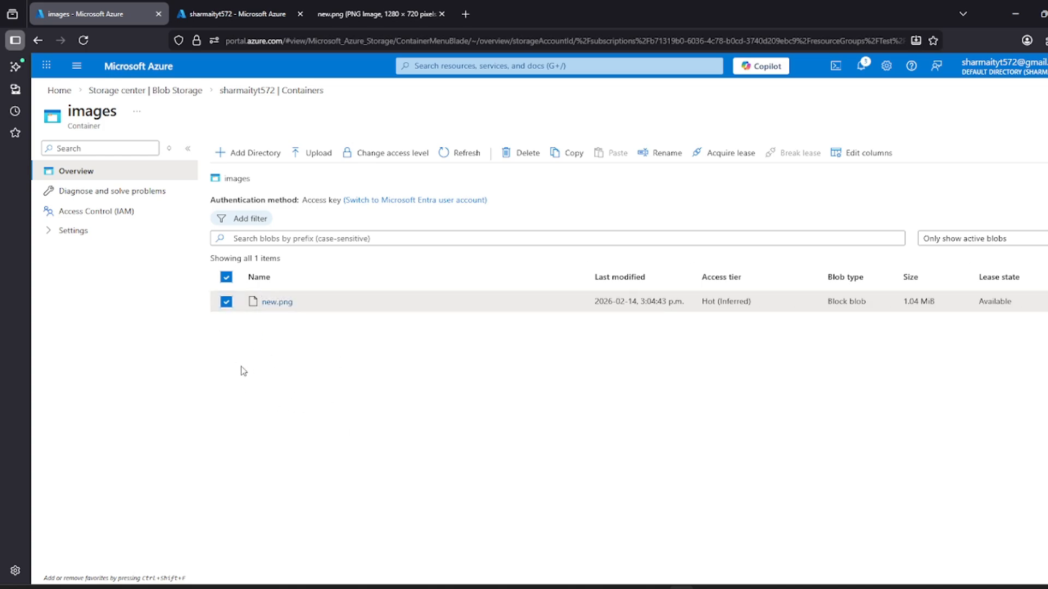
{"action": "left_click", "coordinate": [271, 91]}
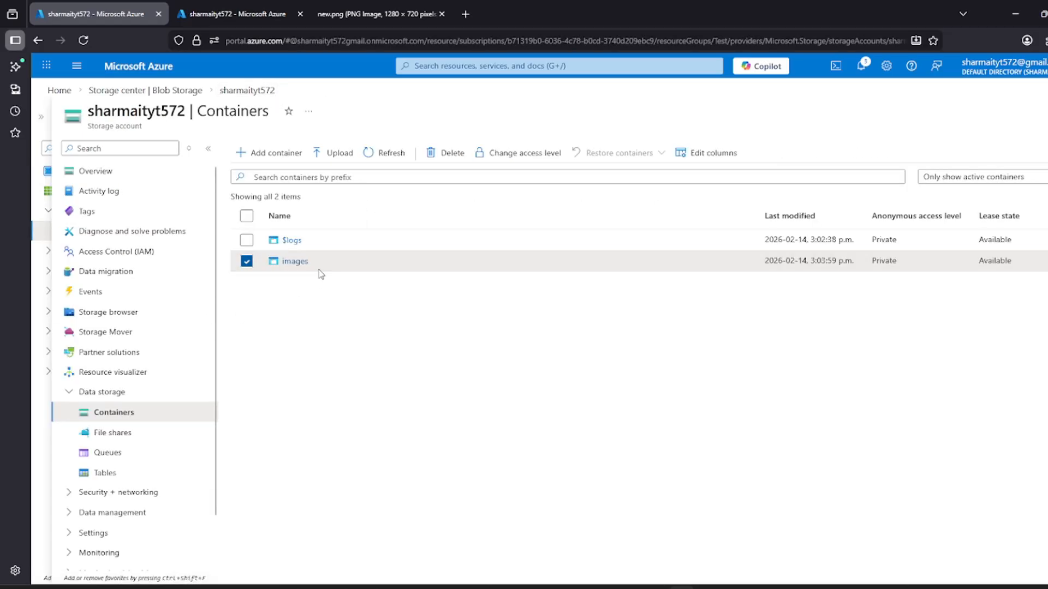
Open the images container listing new.png (Hot, 1.04 MiB) and expand its Settings menu
{"action": "left_click_drag", "start_coordinate": [319, 269], "coordinate": [282, 277]}
{"action": "left_click", "coordinate": [283, 297]}
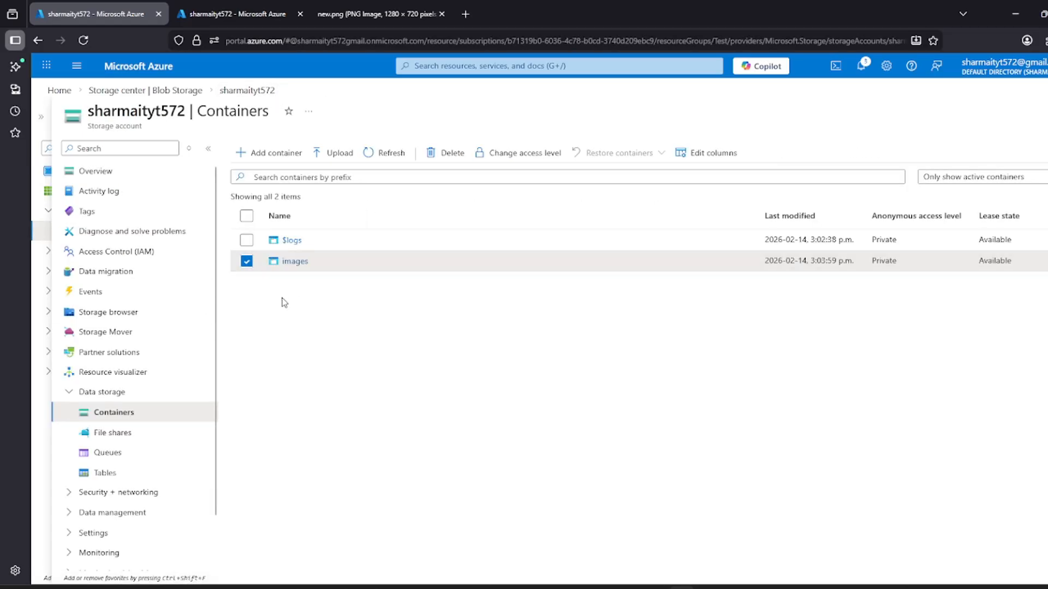
{"action": "left_click", "coordinate": [295, 262]}
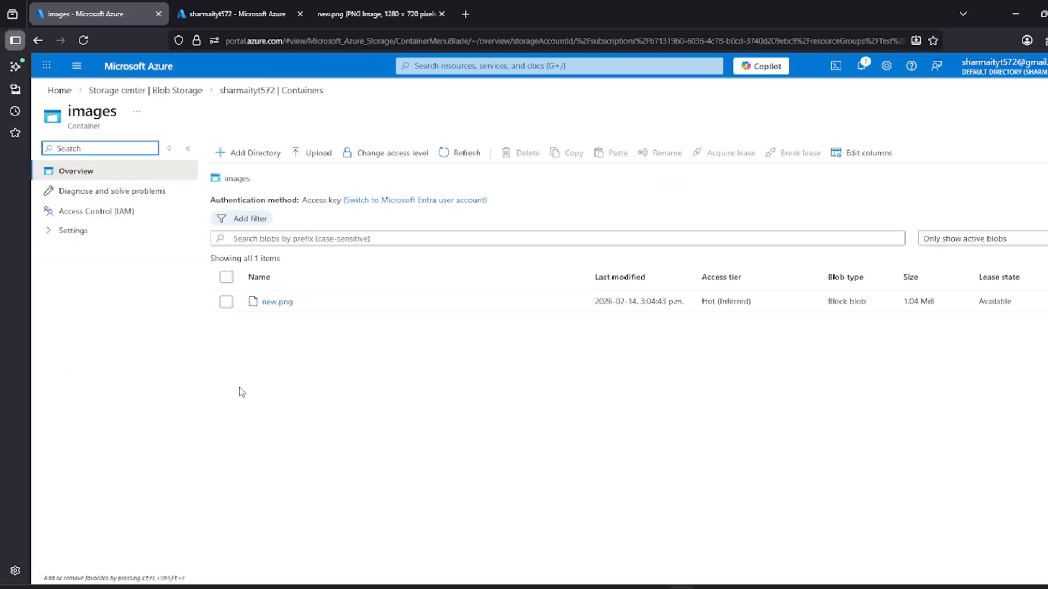
{"action": "left_click", "coordinate": [297, 90]}
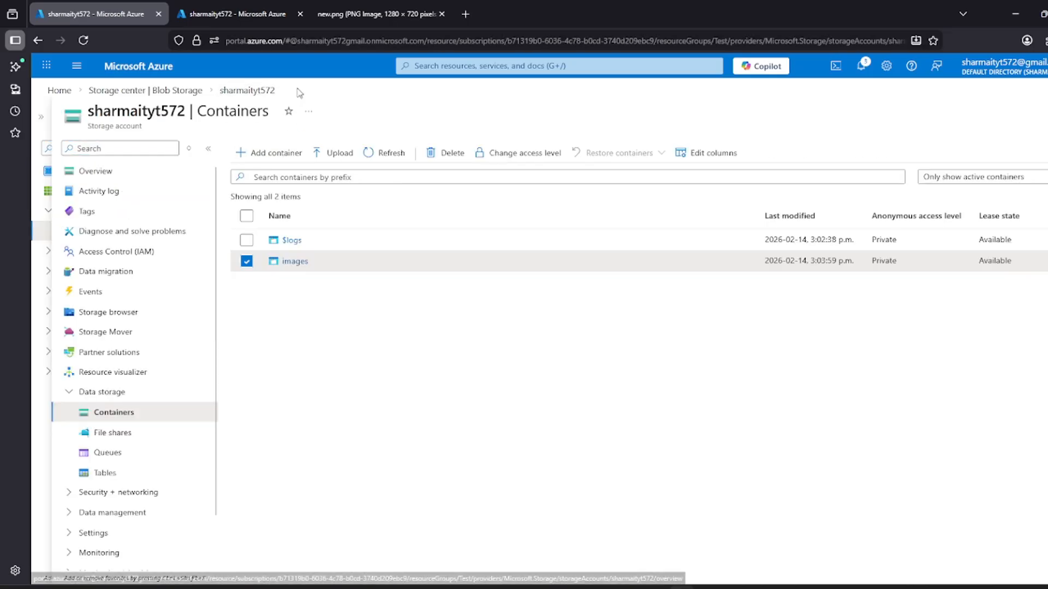
{"action": "left_click", "coordinate": [294, 262]}
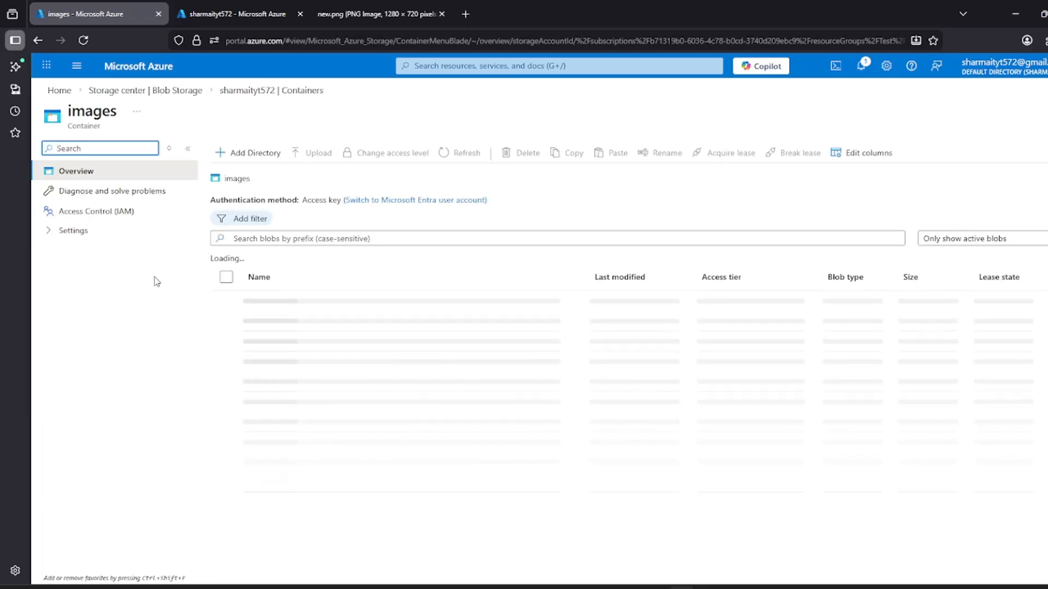
{"action": "left_click", "coordinate": [52, 232]}
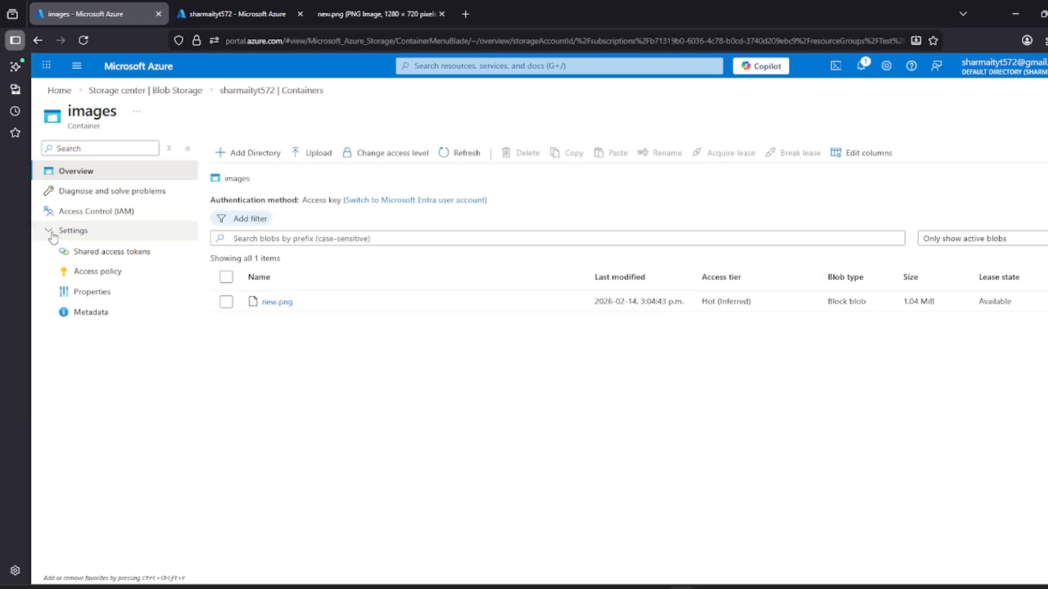
Give the images container SAS six permissions, adding add, create, write, delete and list
{"action": "left_click", "coordinate": [119, 260]}
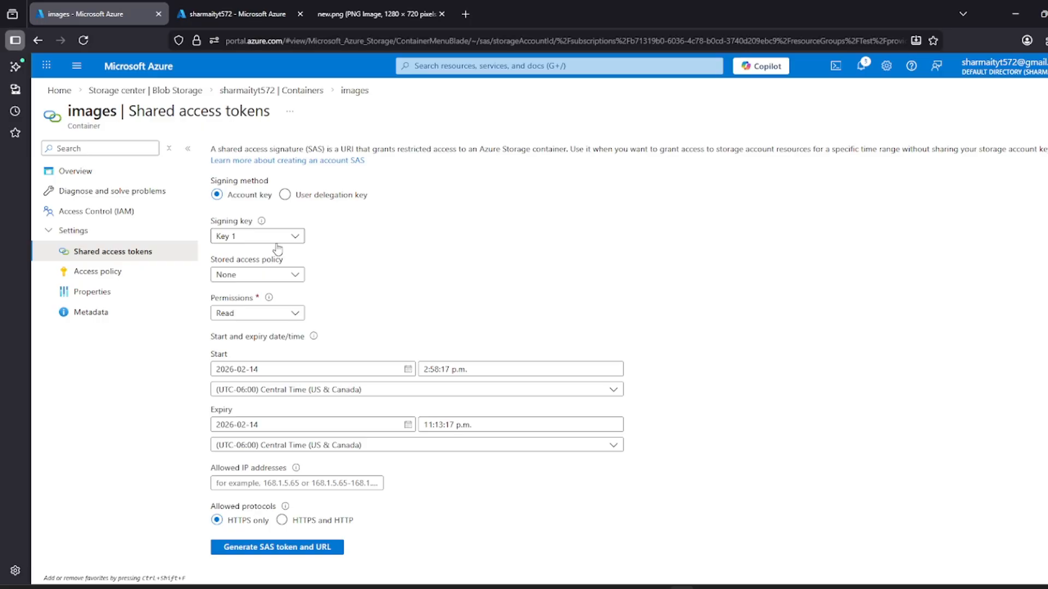
{"action": "left_click", "coordinate": [289, 312]}
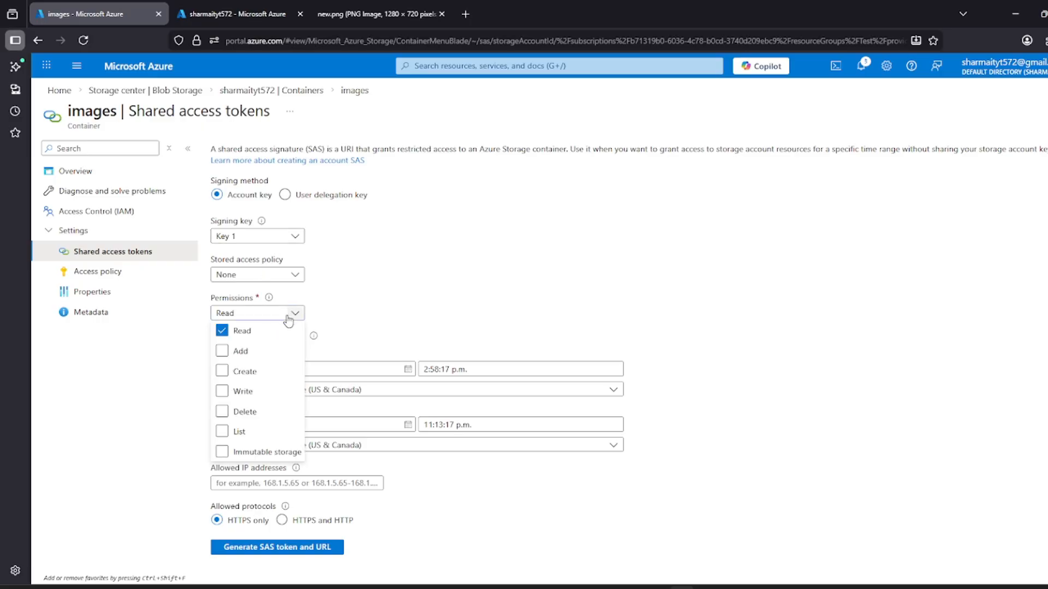
{"action": "left_click", "coordinate": [225, 352]}
{"action": "left_click", "coordinate": [223, 372]}
{"action": "left_click", "coordinate": [225, 396]}
{"action": "left_click", "coordinate": [224, 413]}
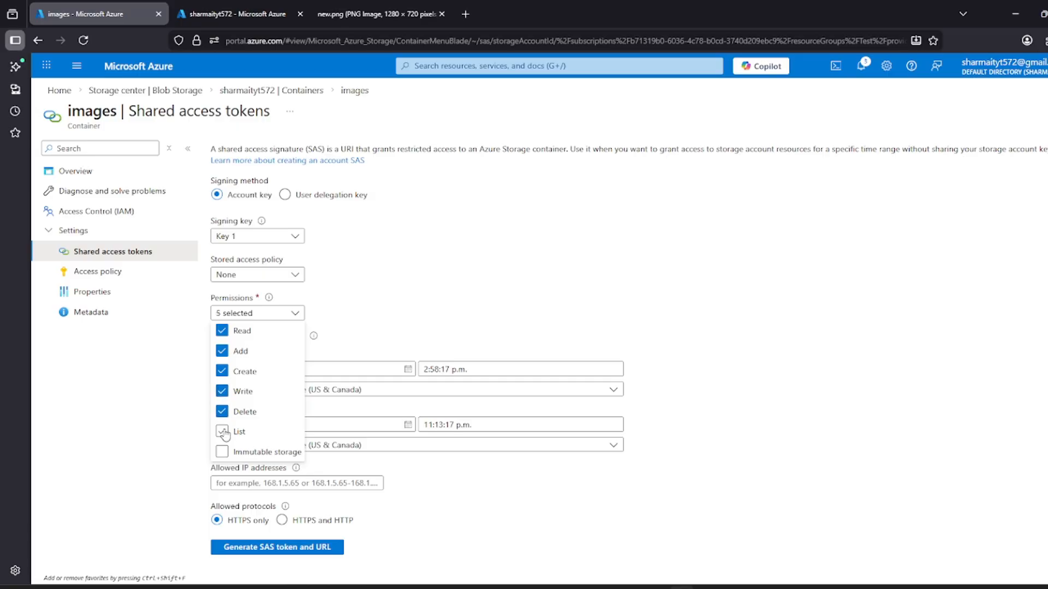
{"action": "left_click", "coordinate": [223, 432]}
{"action": "left_click", "coordinate": [165, 435]}
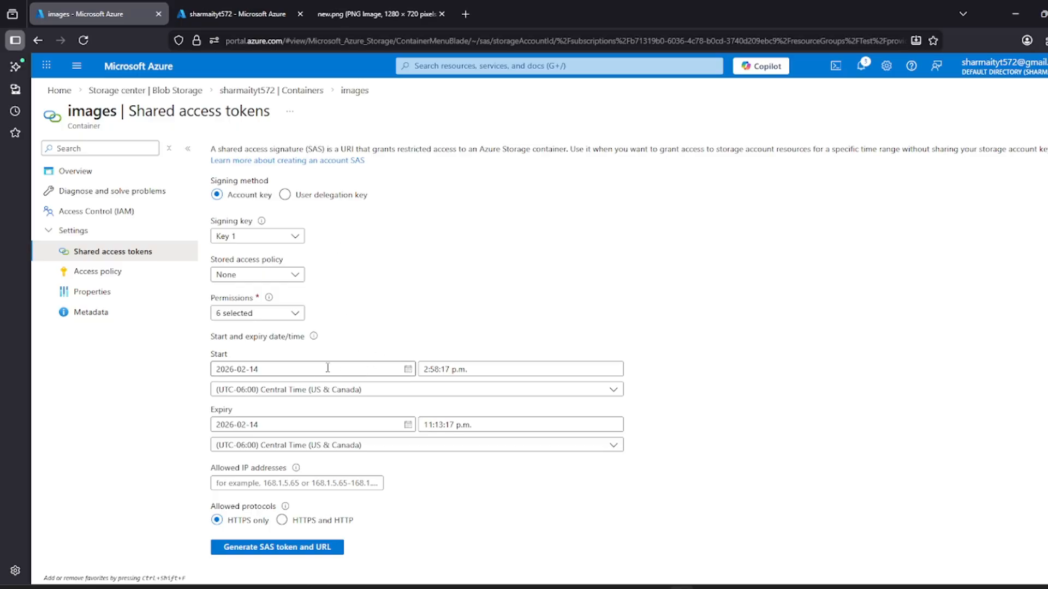
Keep start and expiry on 2026-02-14, leave allowed IPs blank, and generate the SAS token and URL
{"action": "left_click", "coordinate": [407, 369]}
{"action": "left_click", "coordinate": [333, 448]}
{"action": "left_click", "coordinate": [408, 424]}
{"action": "left_click", "coordinate": [454, 465]}
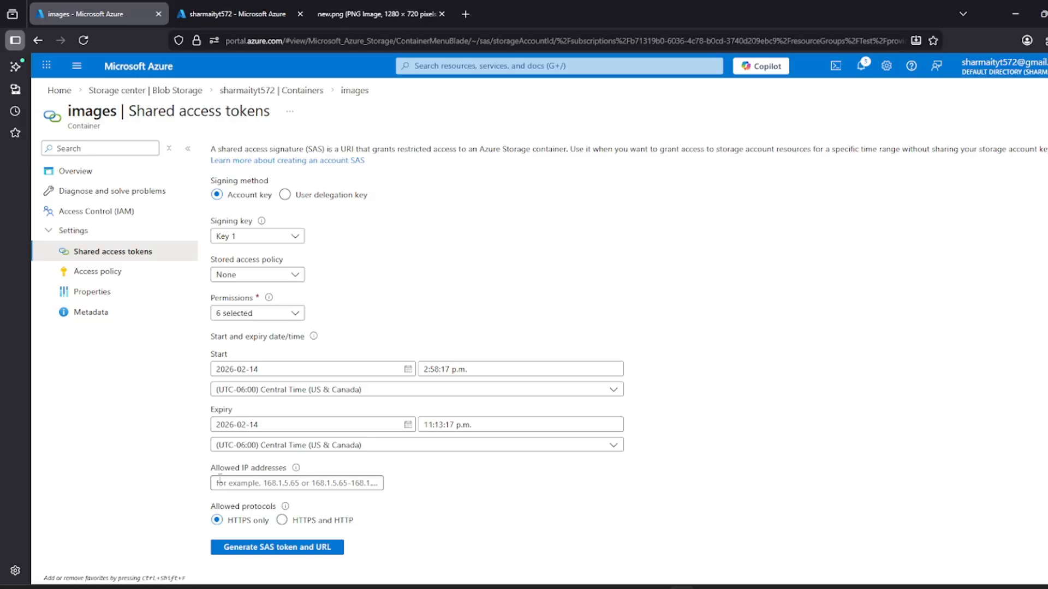
{"action": "left_click", "coordinate": [302, 483]}
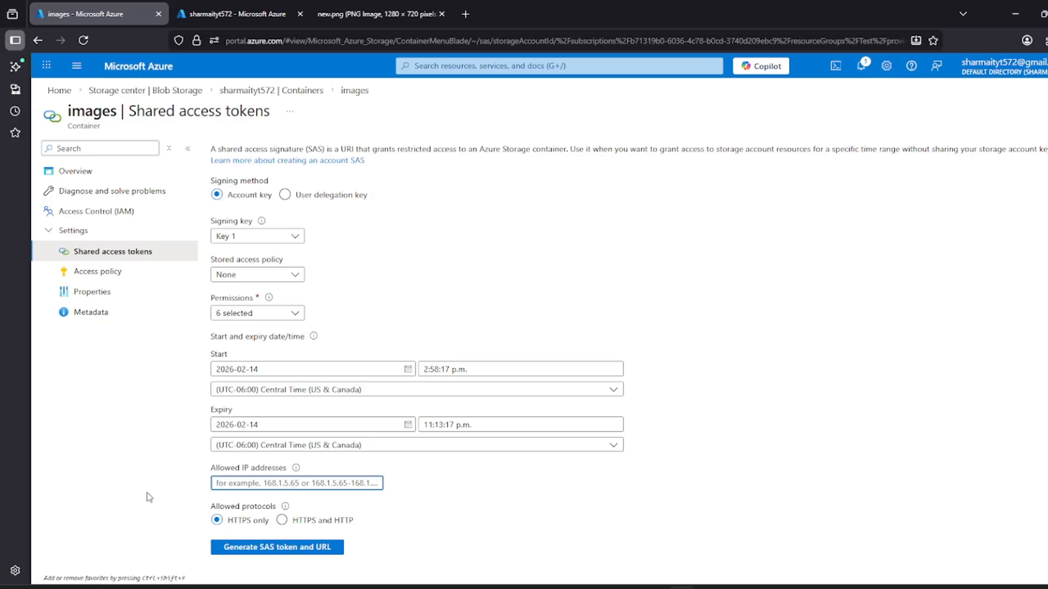
{"action": "left_click", "coordinate": [268, 547]}
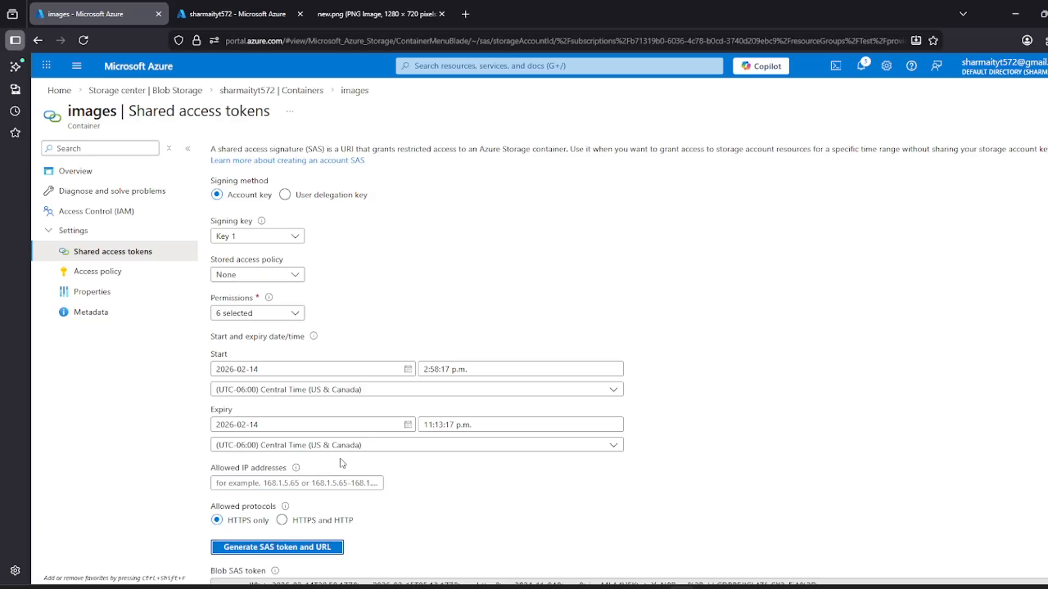
Select and copy the generated Blob SAS URL for the images container
{"action": "scroll", "coordinate": [370, 513], "scroll_direction": "down", "scroll_amount": 1}
{"action": "left_click_drag", "start_coordinate": [212, 540], "coordinate": [264, 542]}
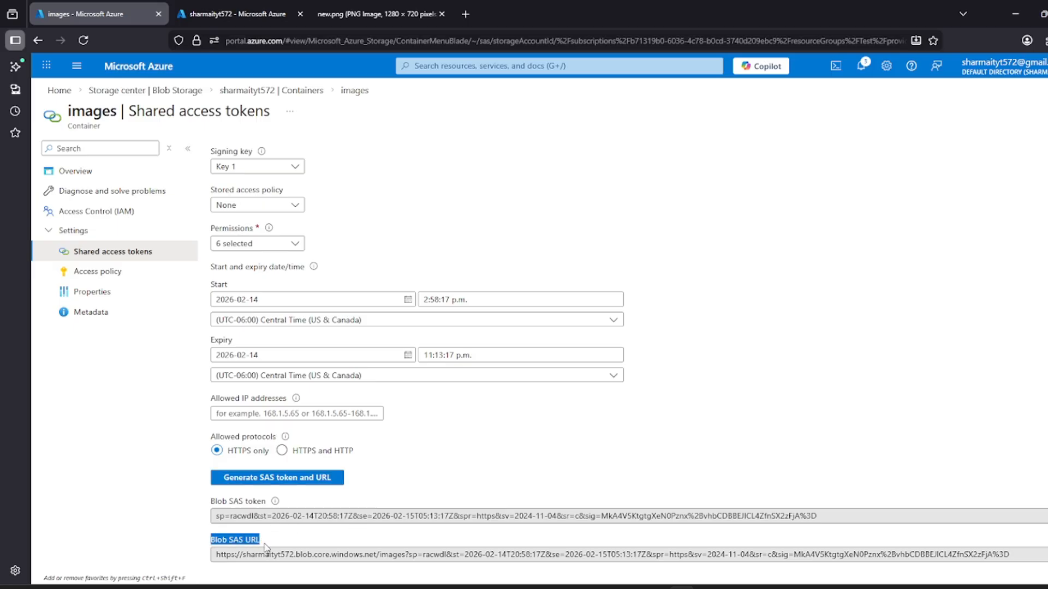
{"action": "left_click", "coordinate": [306, 539]}
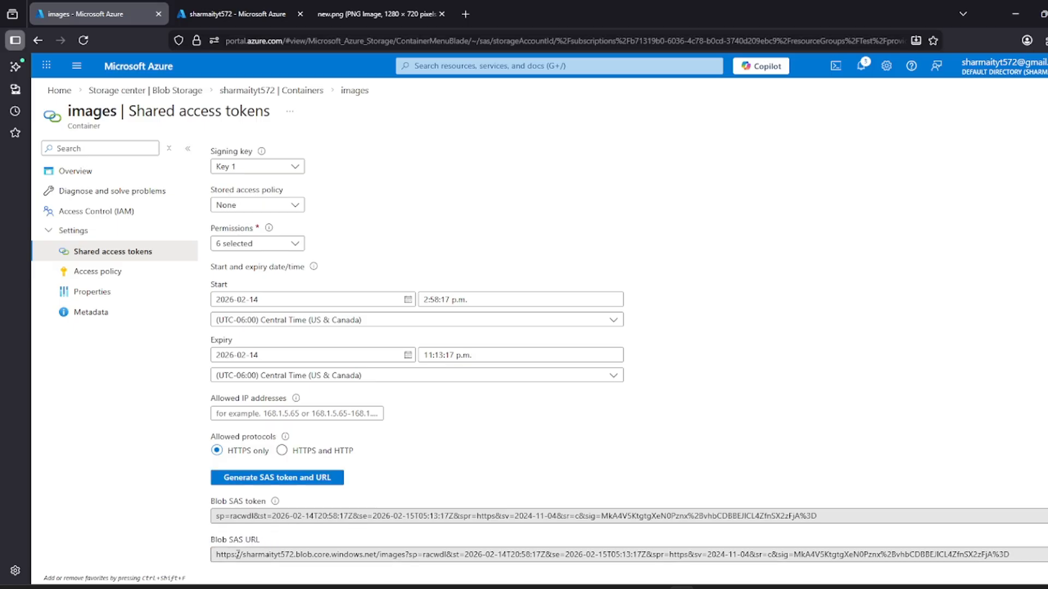
{"action": "left_click_drag", "start_coordinate": [217, 554], "coordinate": [409, 557]}
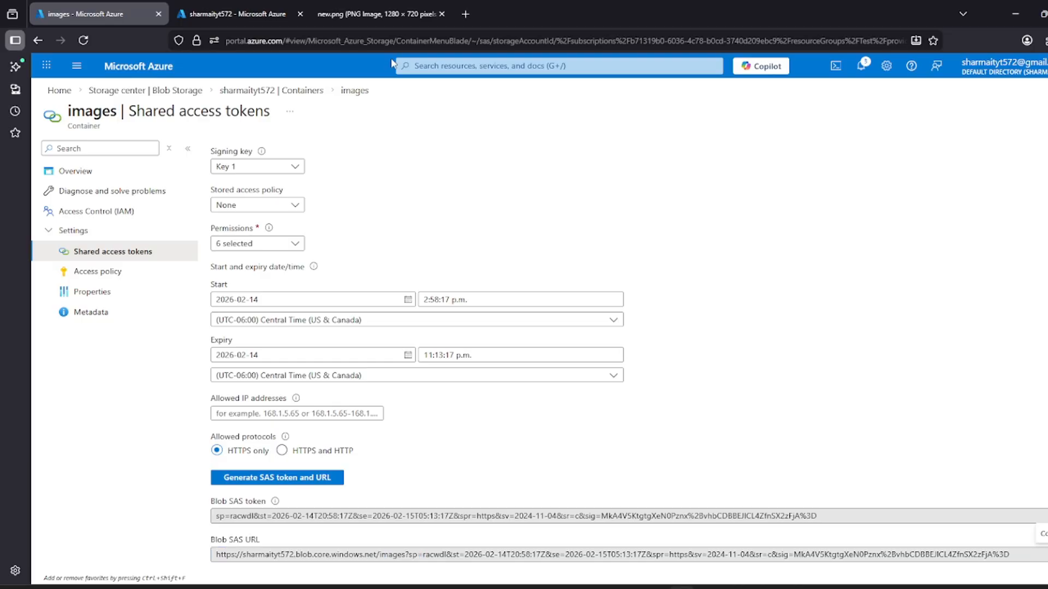
Load the SAS URL in the new.png tab, getting AuthenticationFailed, then return to the SAS page
{"action": "left_click", "coordinate": [360, 15]}
{"action": "left_click", "coordinate": [357, 40]}
{"action": "key", "text": "ctrl+v"}
{"action": "key", "text": "Return"}
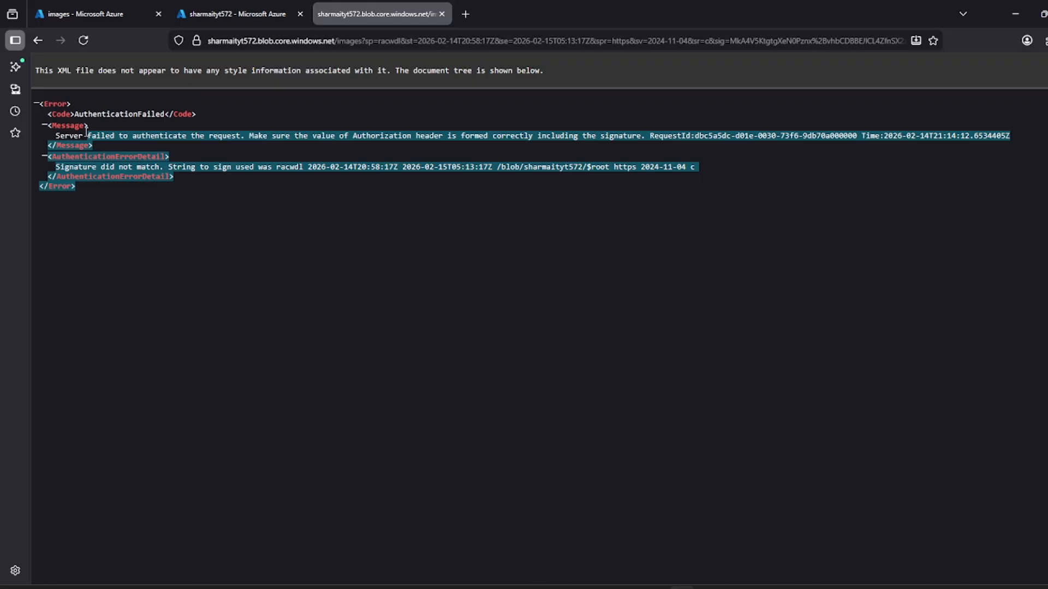
{"action": "left_click", "coordinate": [108, 132]}
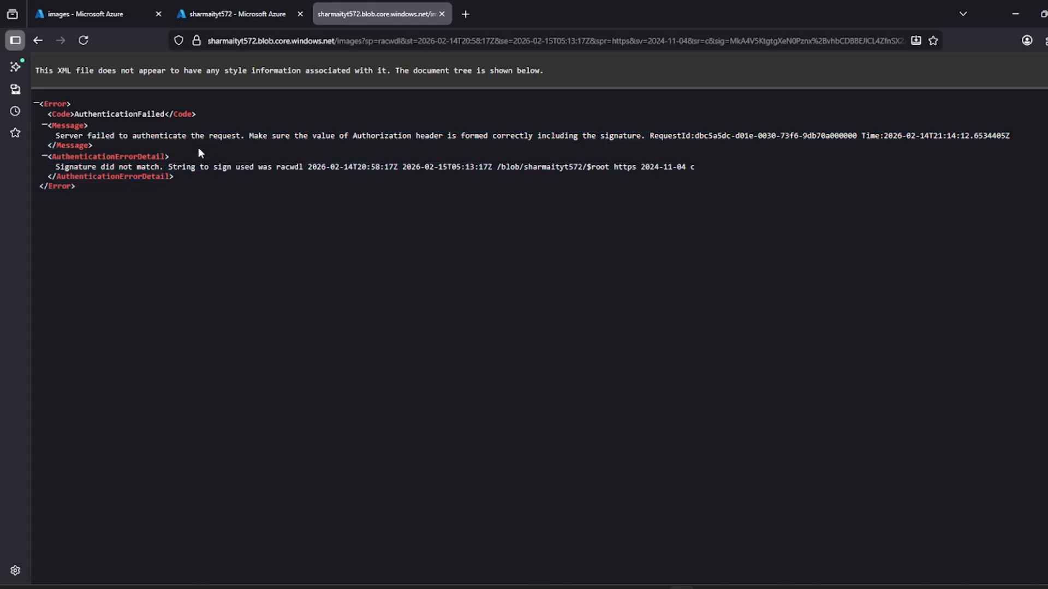
{"action": "left_click", "coordinate": [148, 18]}
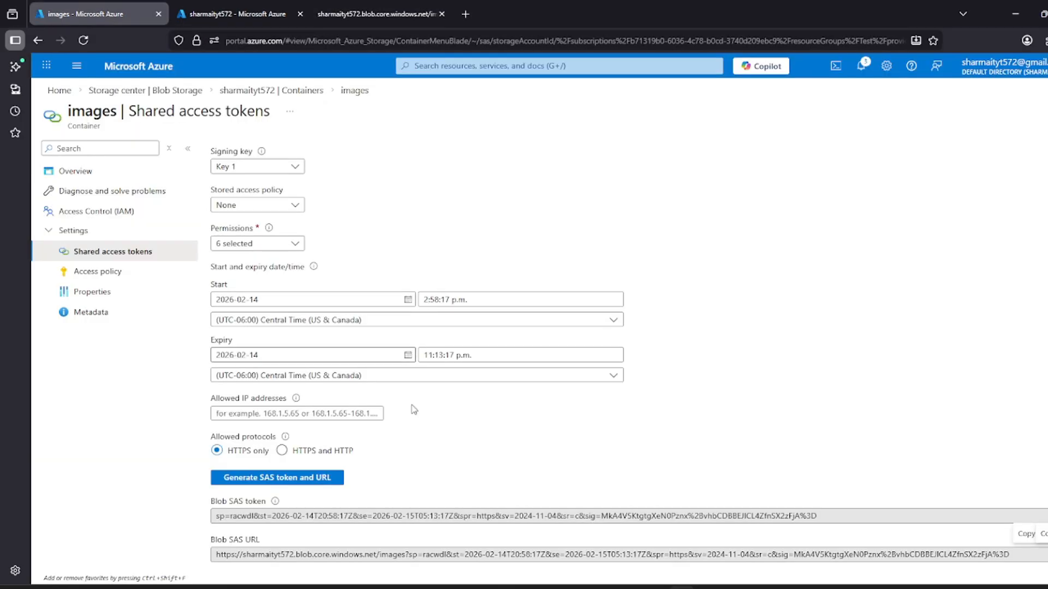
Launch Microsoft Azure Storage Explorer by searching 'stor' in Windows Start
{"action": "key", "text": "super"}
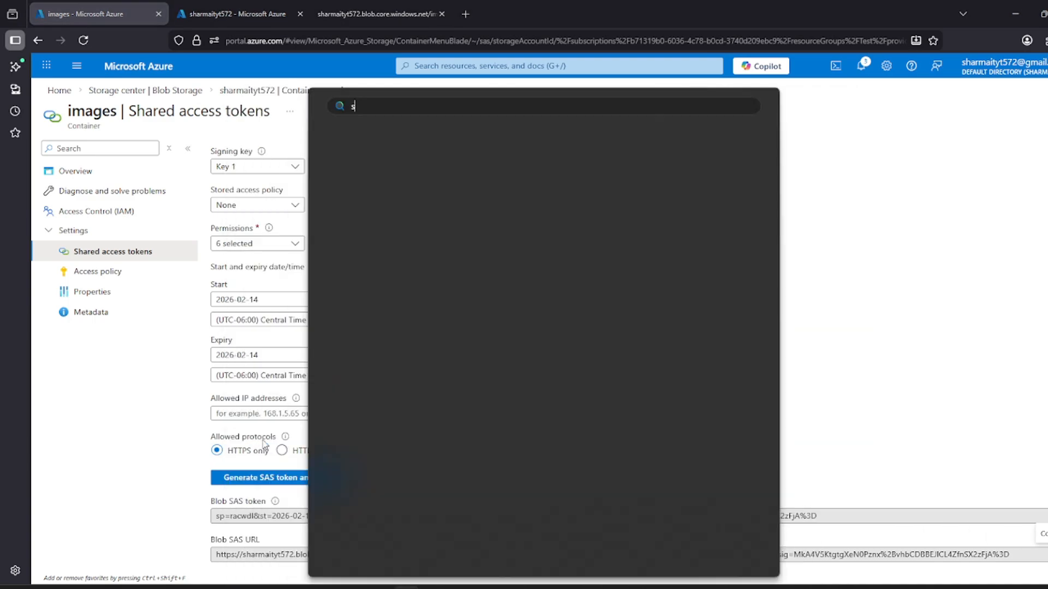
{"action": "type", "text": "stor"}
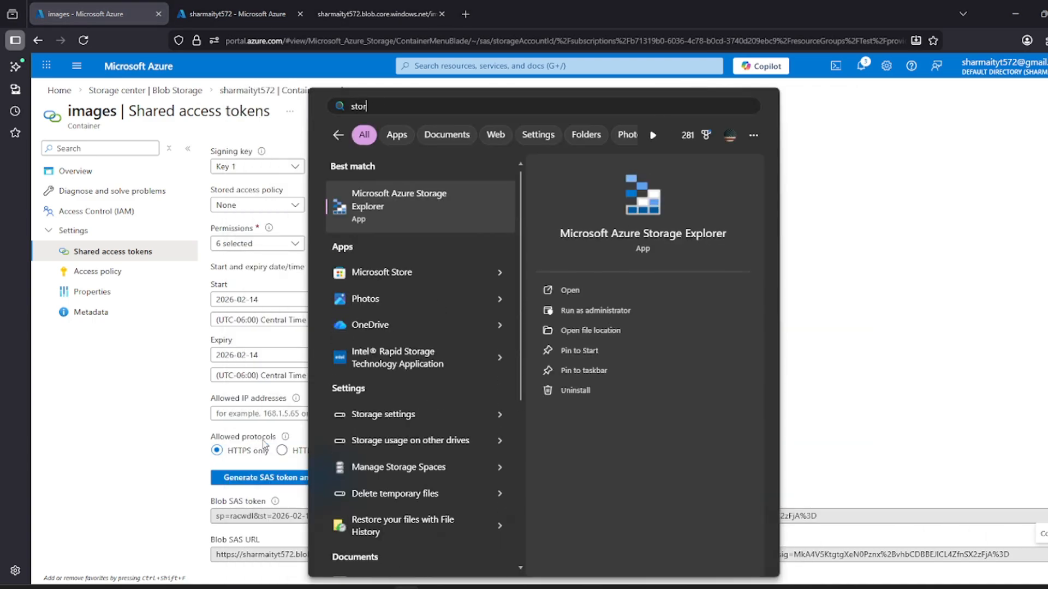
{"action": "key", "text": "Return"}
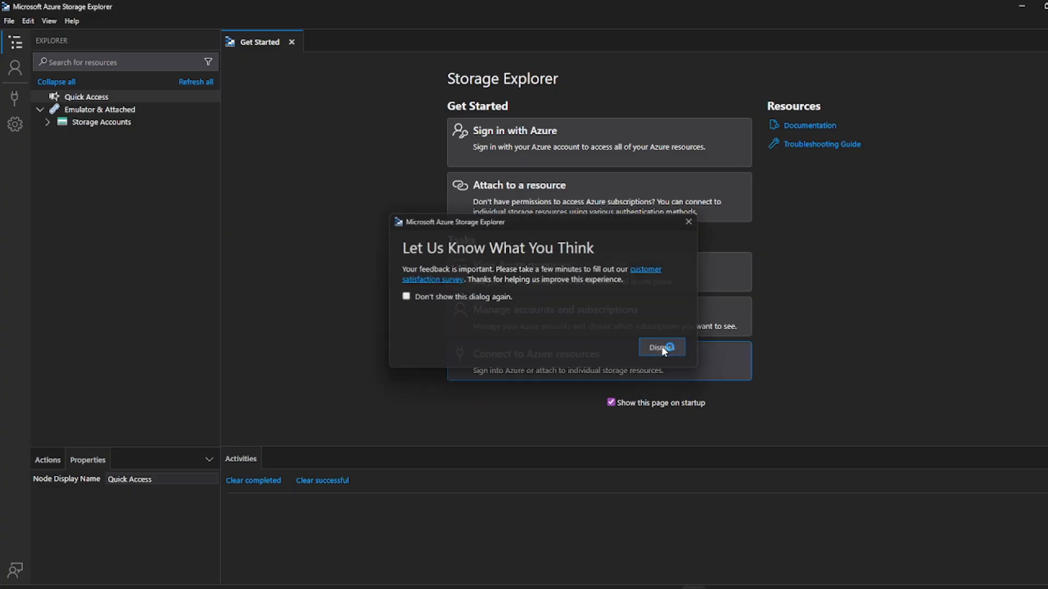
Dismiss the feedback prompt and choose Connect to Azure Storage from the Storage Accounts node
{"action": "left_click", "coordinate": [661, 346]}
{"action": "left_click", "coordinate": [53, 121]}
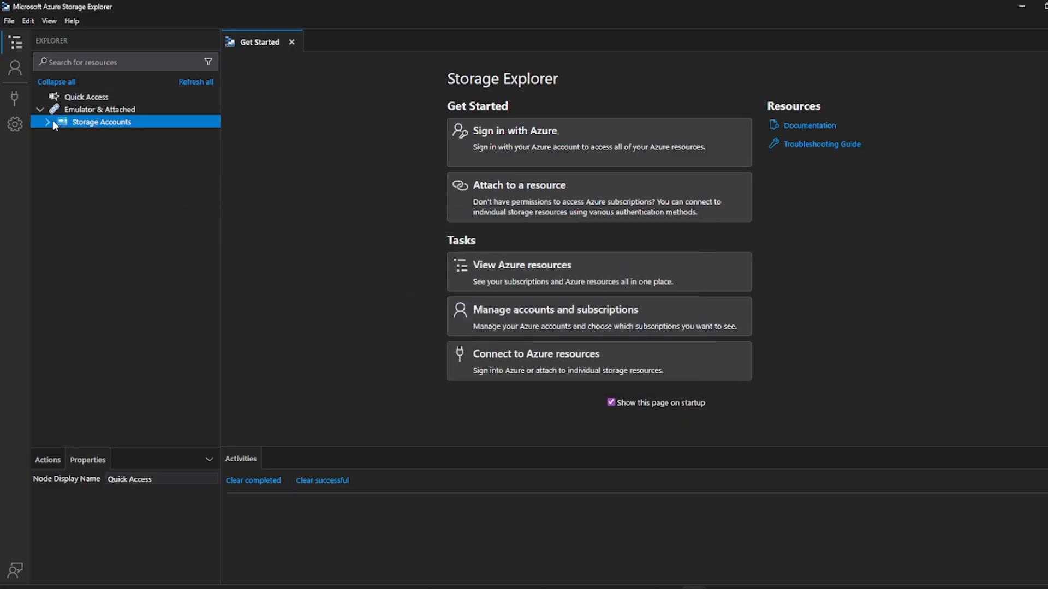
{"action": "right_click", "coordinate": [86, 124]}
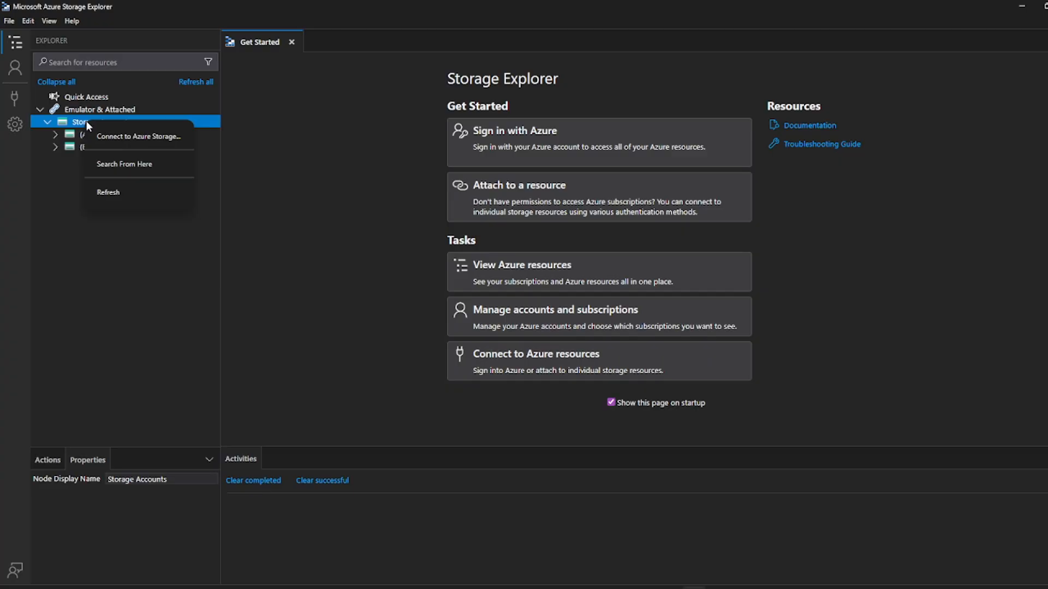
{"action": "left_click", "coordinate": [126, 137]}
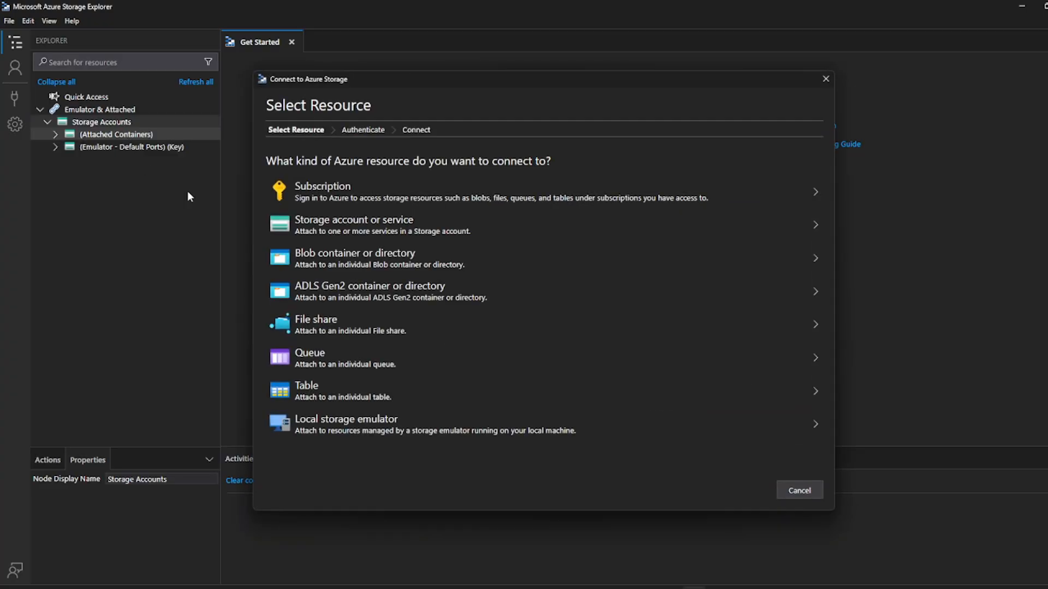
Choose a Blob container resource connected via Shared access signature URL (SAS)
{"action": "left_click", "coordinate": [355, 257]}
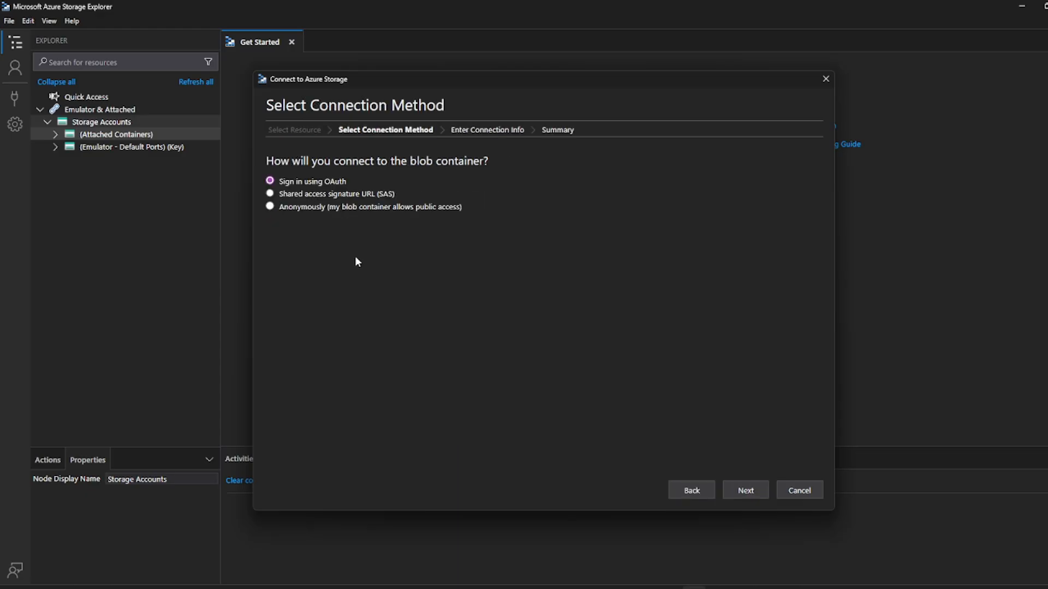
{"action": "left_click", "coordinate": [270, 193]}
{"action": "left_click", "coordinate": [761, 489]}
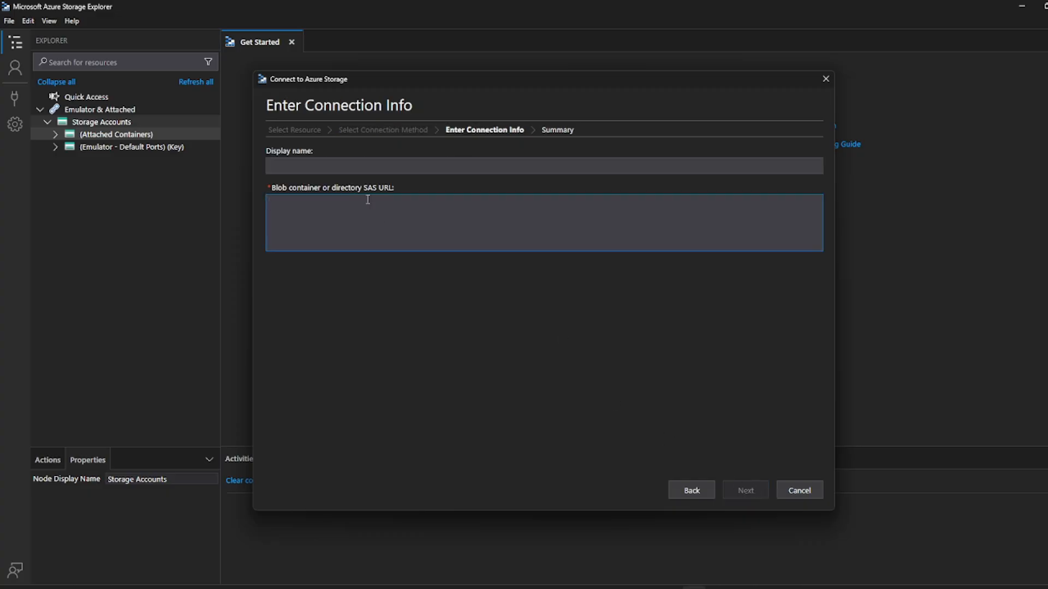
Paste the container SAS URL, rename the display name to 'Images-Container', and connect
{"action": "key", "text": "alt+Tab"}
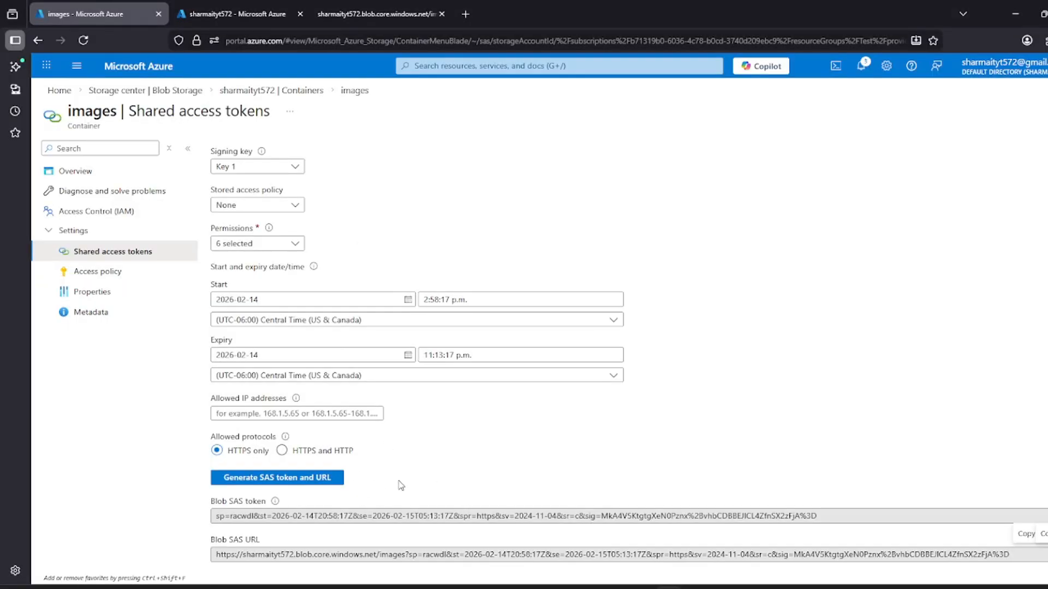
{"action": "key", "text": "alt+Tab"}
{"action": "triple_click", "coordinate": [360, 169]}
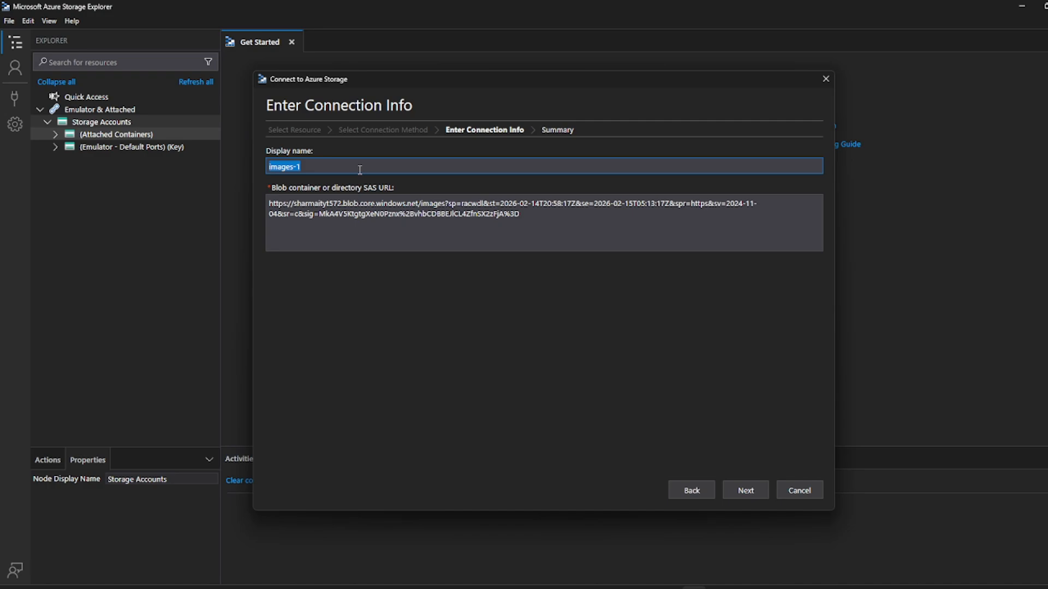
{"action": "type", "text": "Images-Container"}
{"action": "left_click", "coordinate": [746, 491]}
{"action": "left_click", "coordinate": [745, 491]}
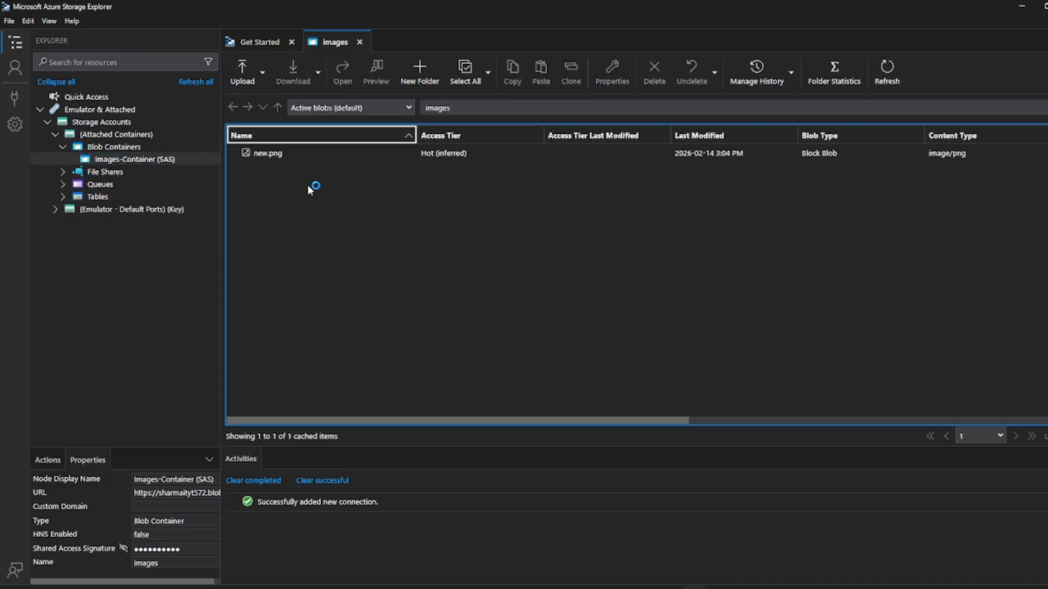
Select new.png in Images-Container, then review the SAS permissions list in the portal
{"action": "left_click", "coordinate": [288, 153]}
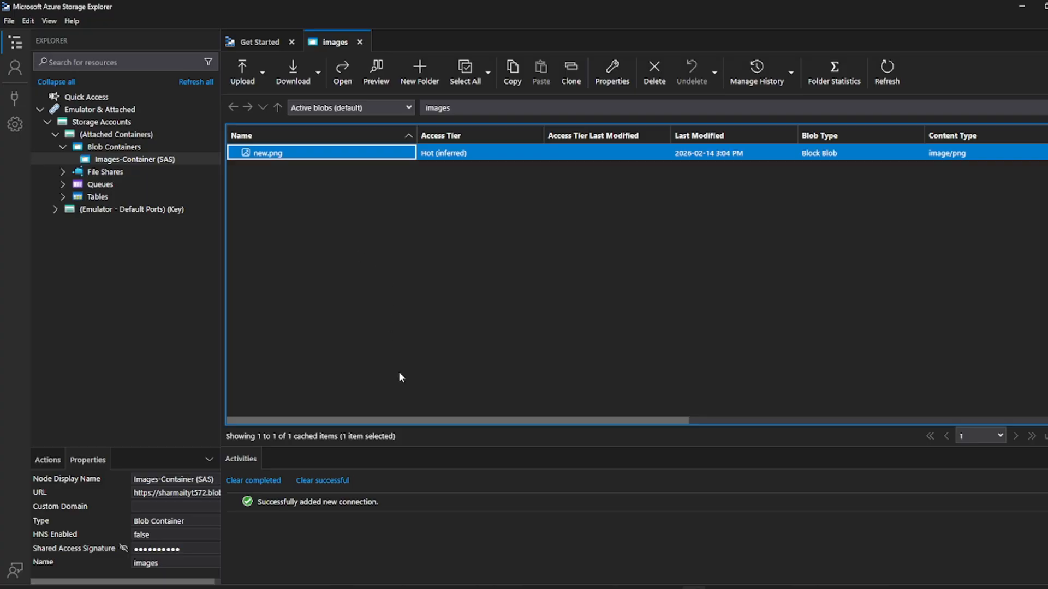
{"action": "left_click", "coordinate": [419, 588]}
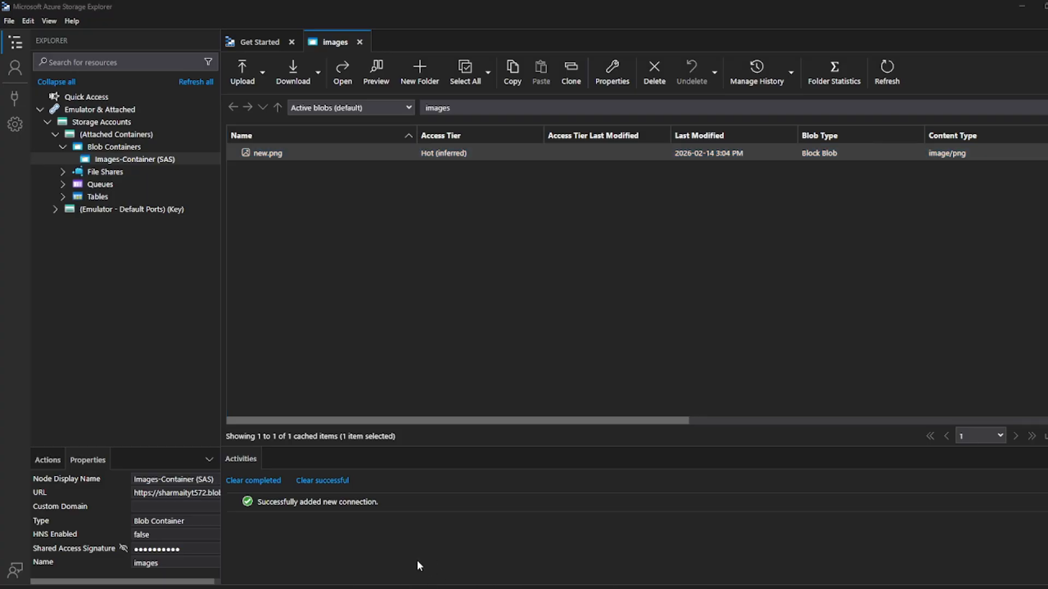
{"action": "left_click", "coordinate": [669, 588]}
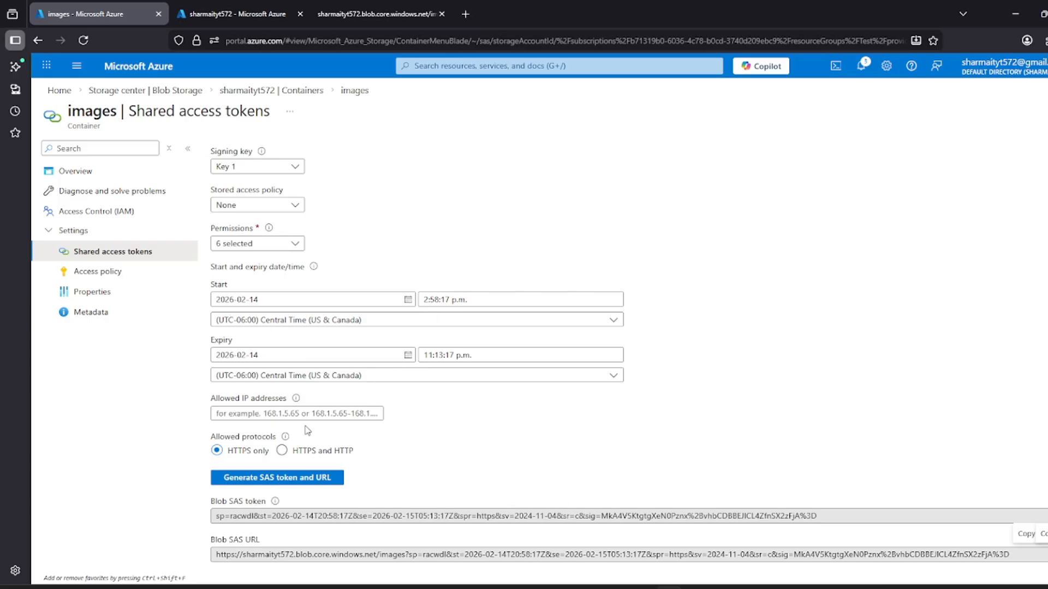
{"action": "scroll", "coordinate": [230, 382], "scroll_direction": "up", "scroll_amount": 2}
{"action": "left_click", "coordinate": [249, 313]}
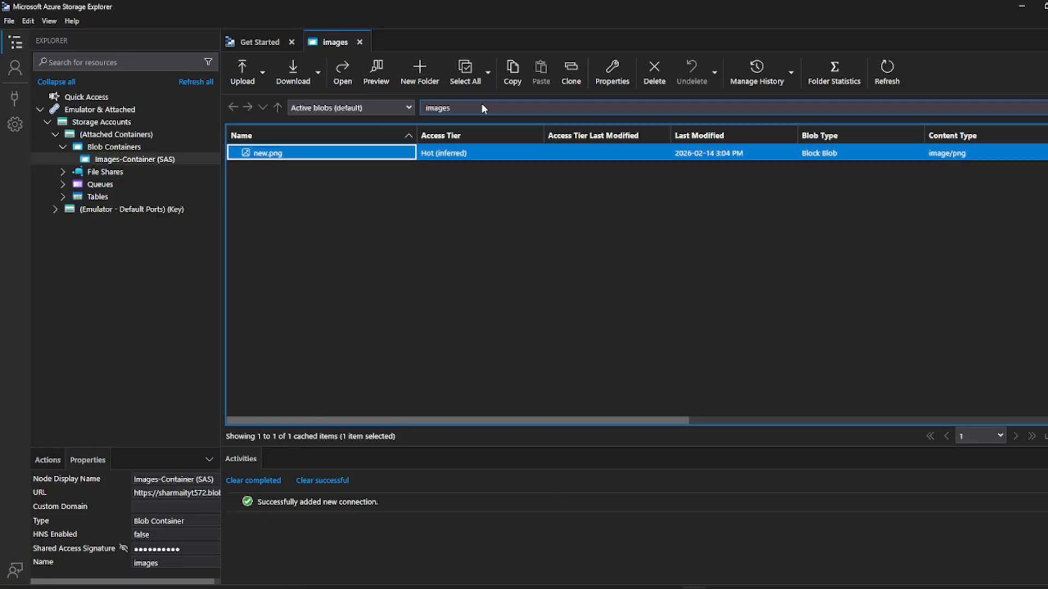
Delete new.png and confirm, then close the upload options and the portal's permissions list
{"action": "left_click", "coordinate": [654, 72]}
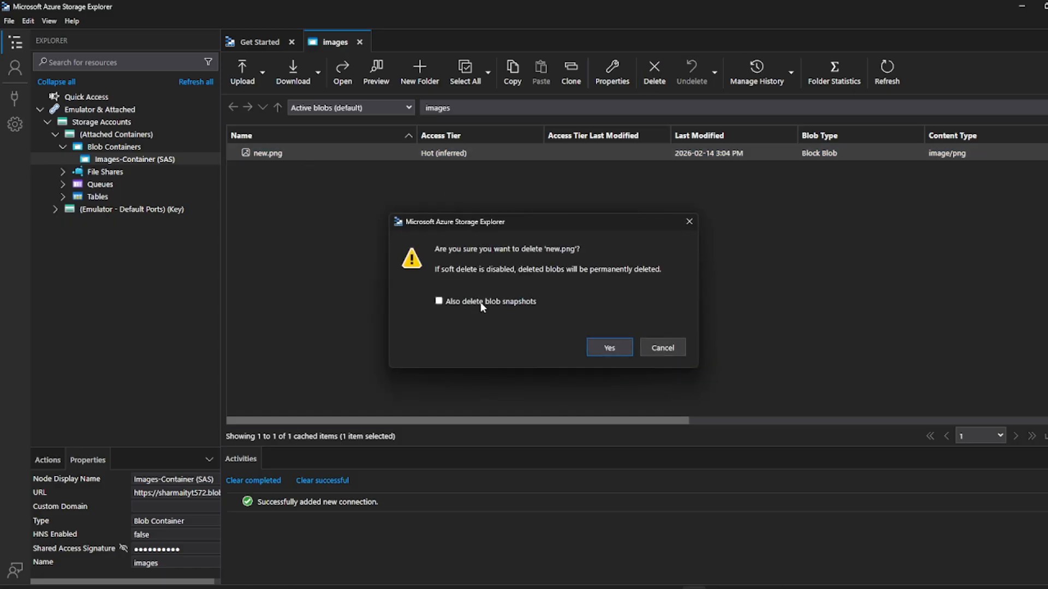
{"action": "left_click", "coordinate": [600, 344]}
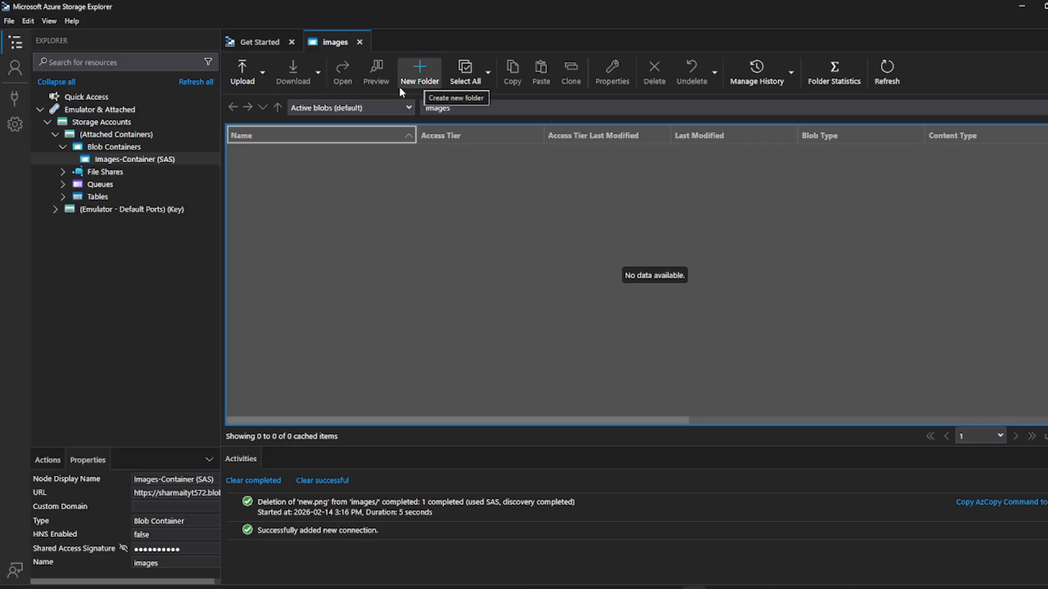
{"action": "left_click", "coordinate": [240, 66]}
{"action": "left_click", "coordinate": [384, 241]}
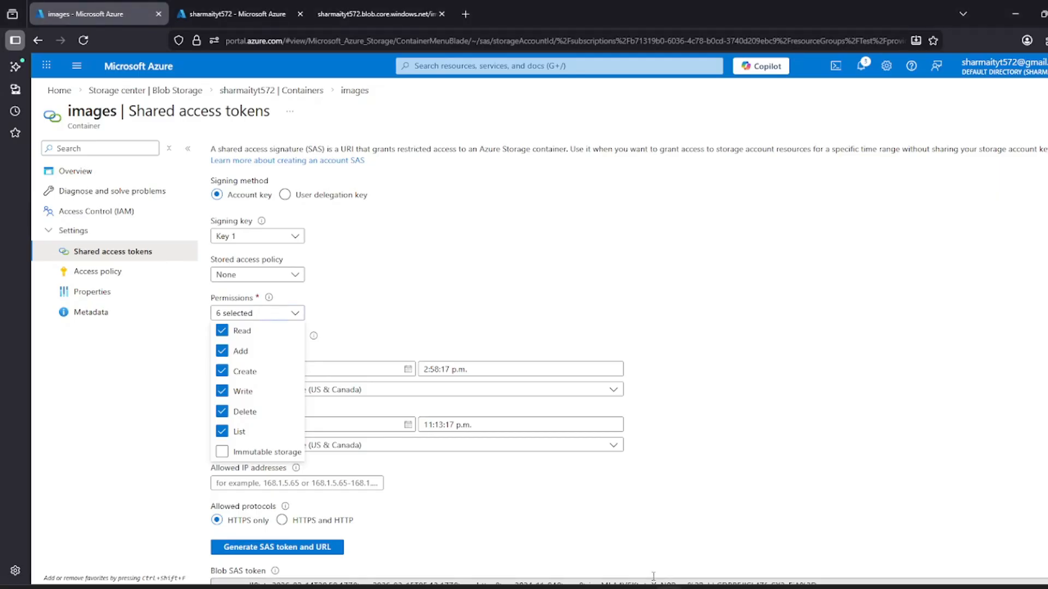
{"action": "left_click", "coordinate": [383, 330]}
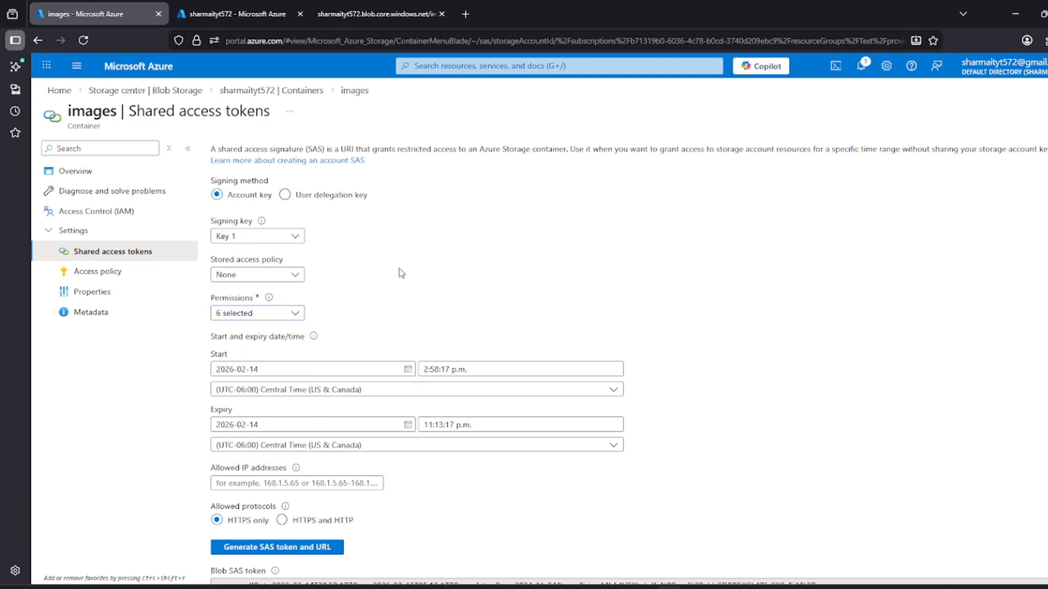